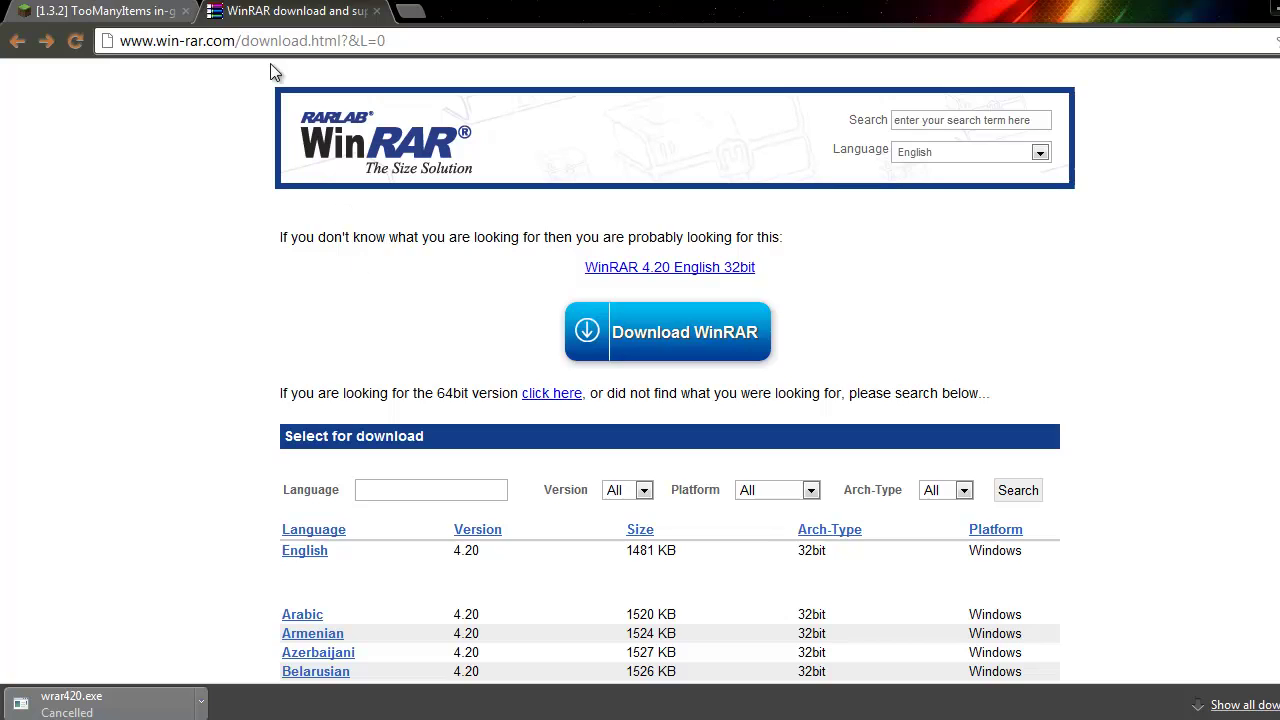
{"action": "left_click", "coordinate": [170, 10]}
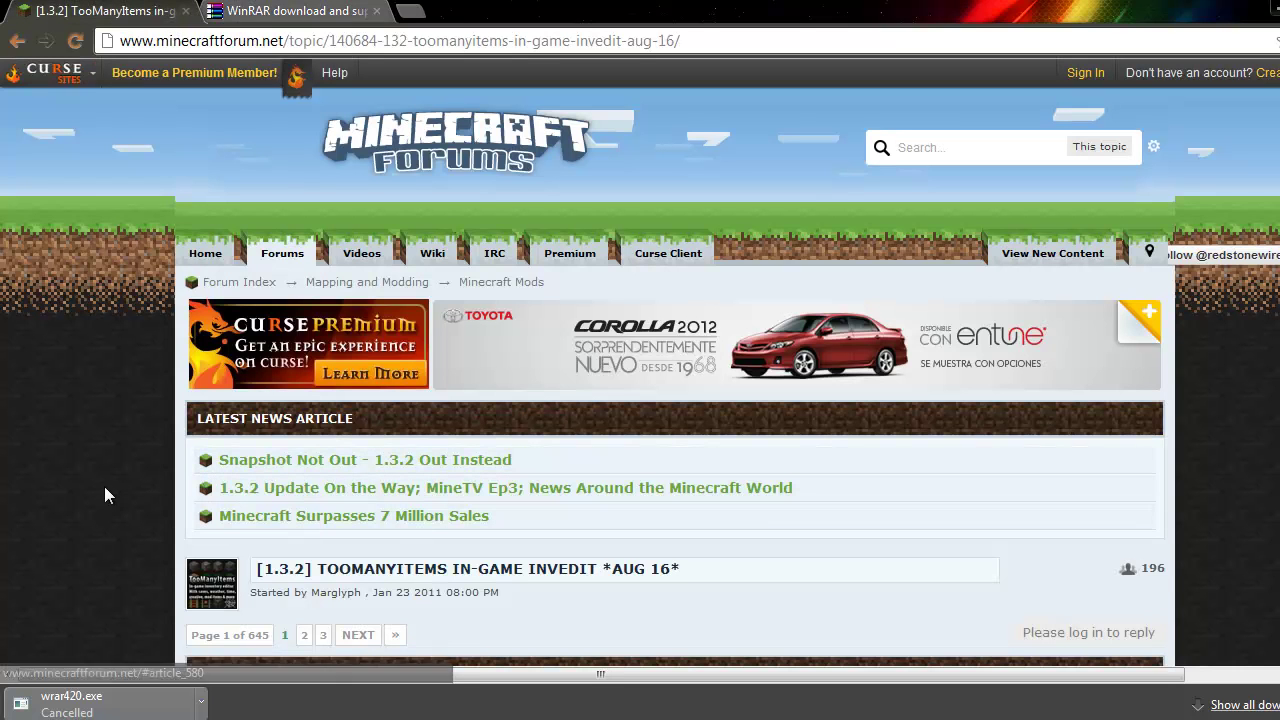
{"action": "scroll", "coordinate": [92, 466], "scroll_direction": "down", "scroll_amount": 2}
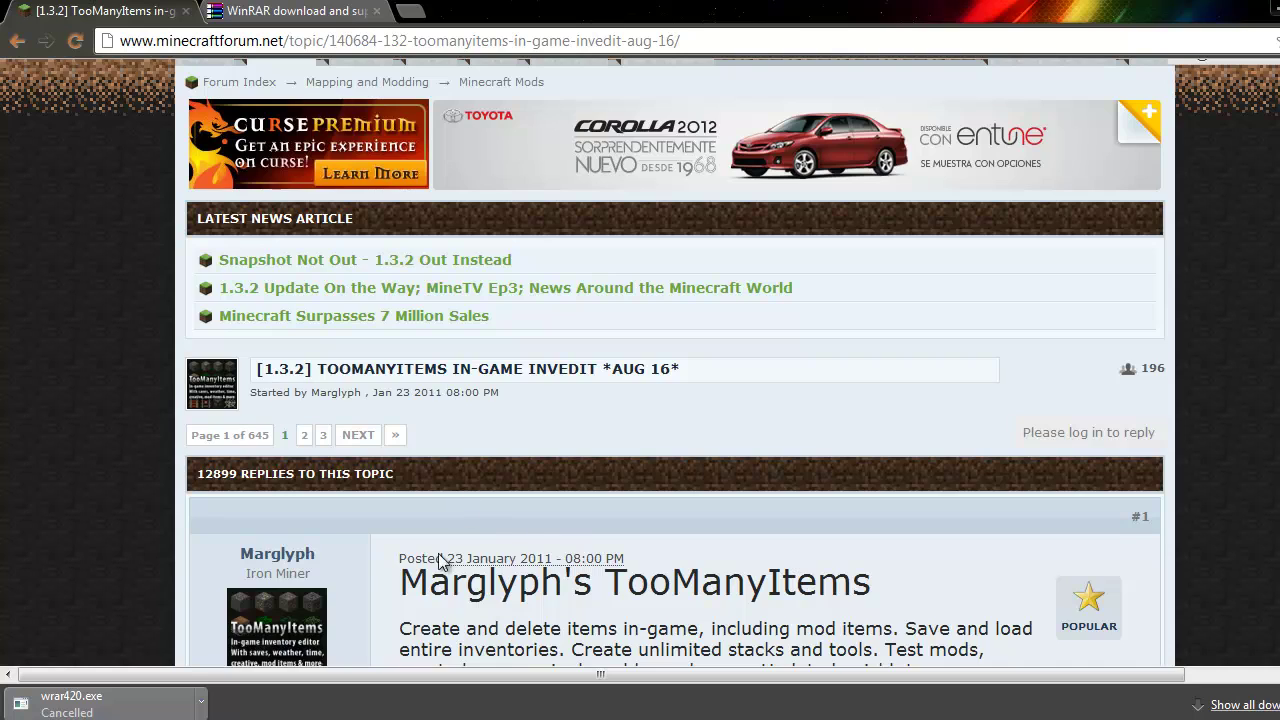
{"action": "scroll", "coordinate": [97, 423], "scroll_direction": "down", "scroll_amount": 1}
{"action": "scroll", "coordinate": [97, 423], "scroll_direction": "down", "scroll_amount": 4}
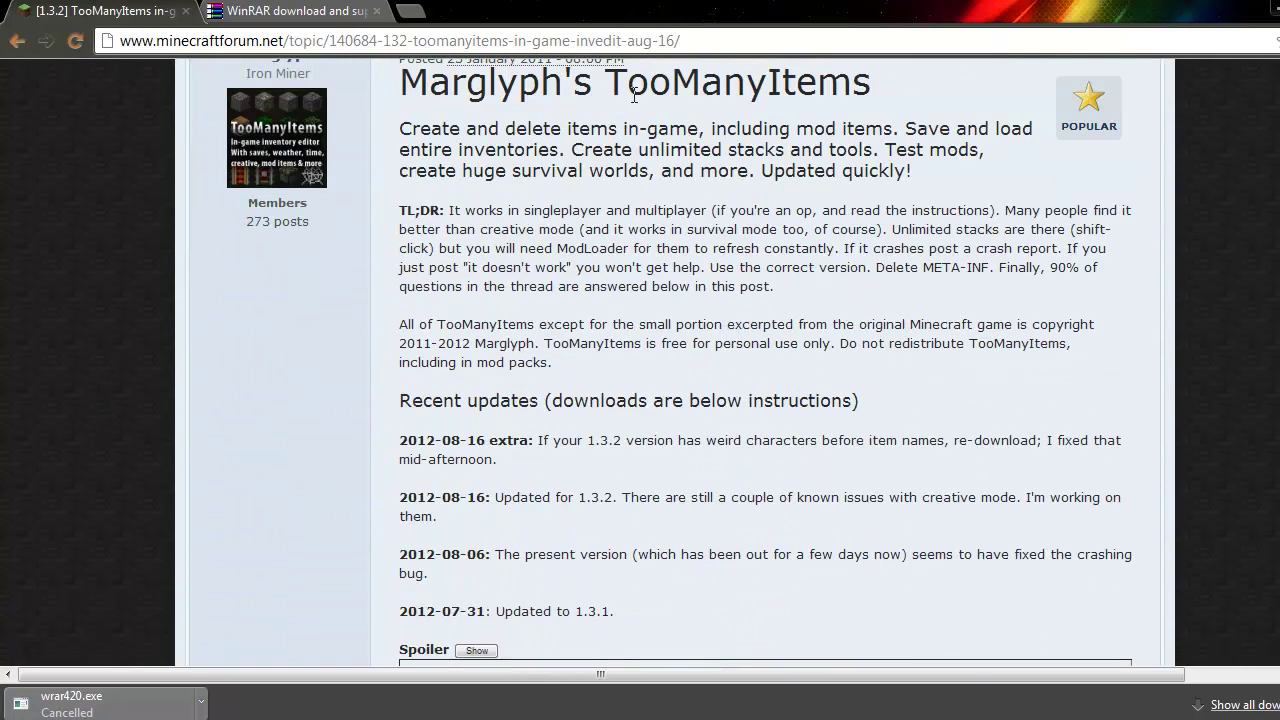
{"action": "scroll", "coordinate": [560, 399], "scroll_direction": "down", "scroll_amount": 5}
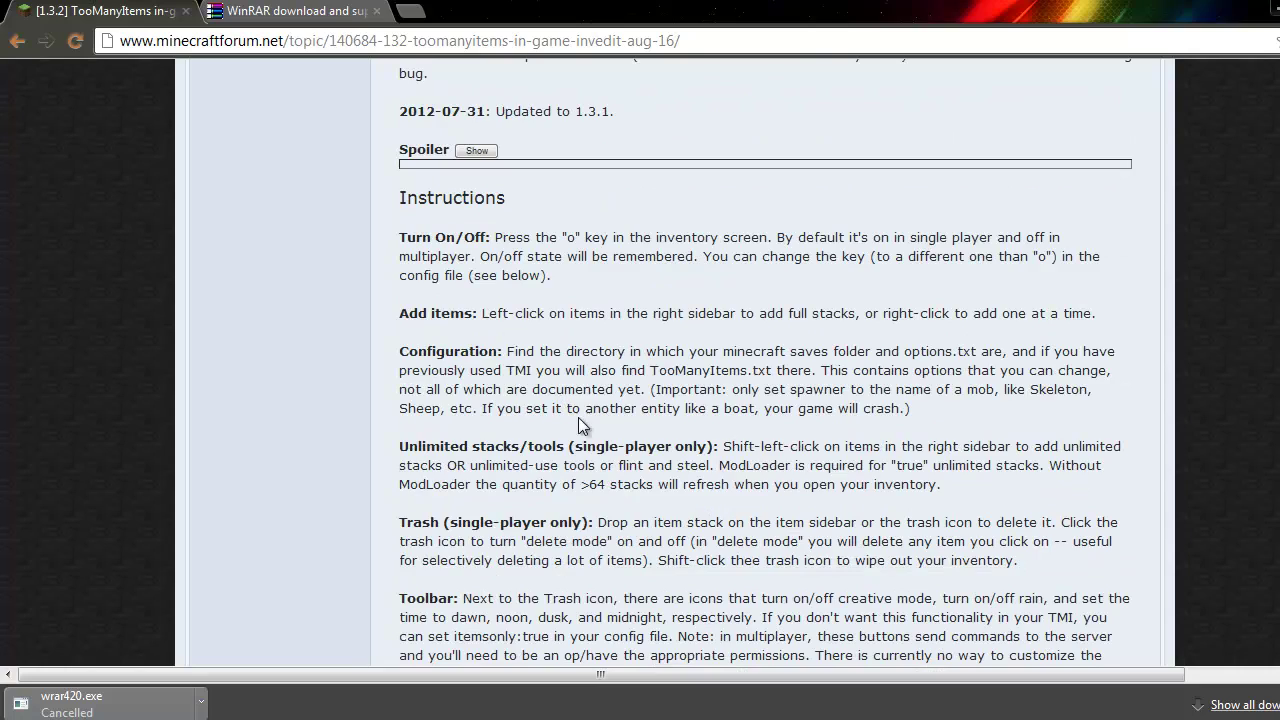
{"action": "scroll", "coordinate": [532, 375], "scroll_direction": "down", "scroll_amount": 4}
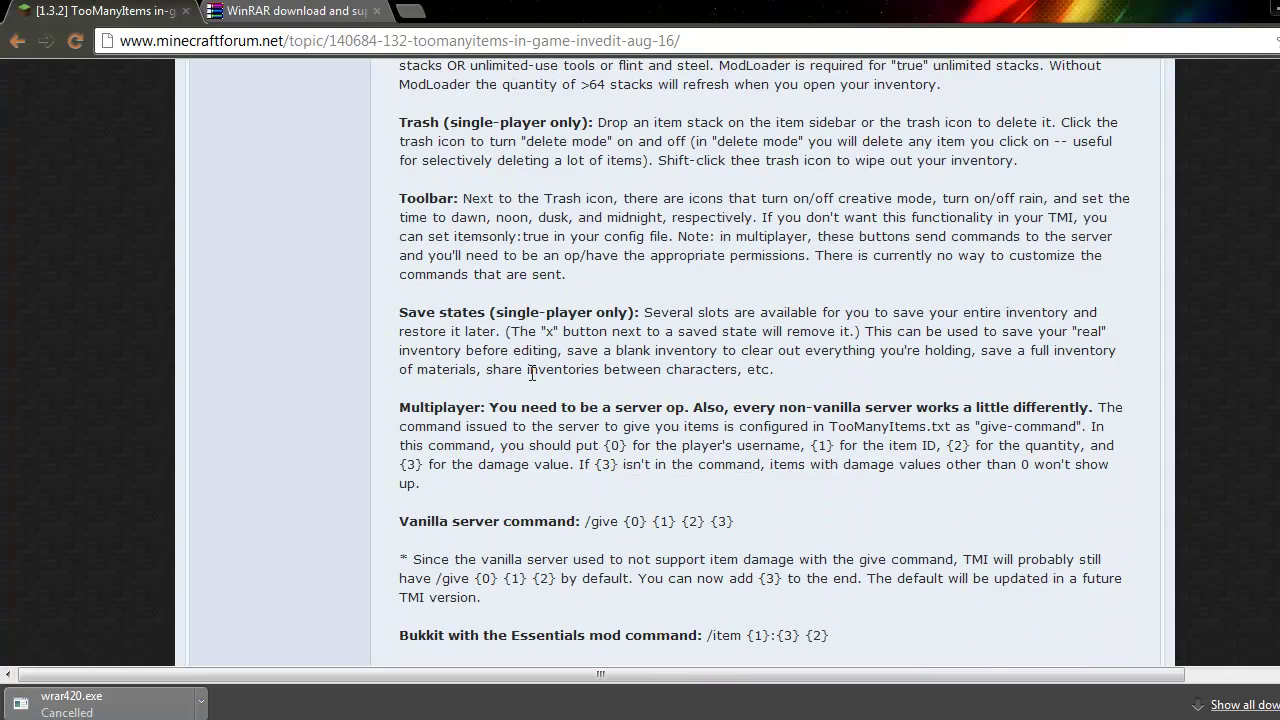
{"action": "scroll", "coordinate": [531, 373], "scroll_direction": "down", "scroll_amount": 4}
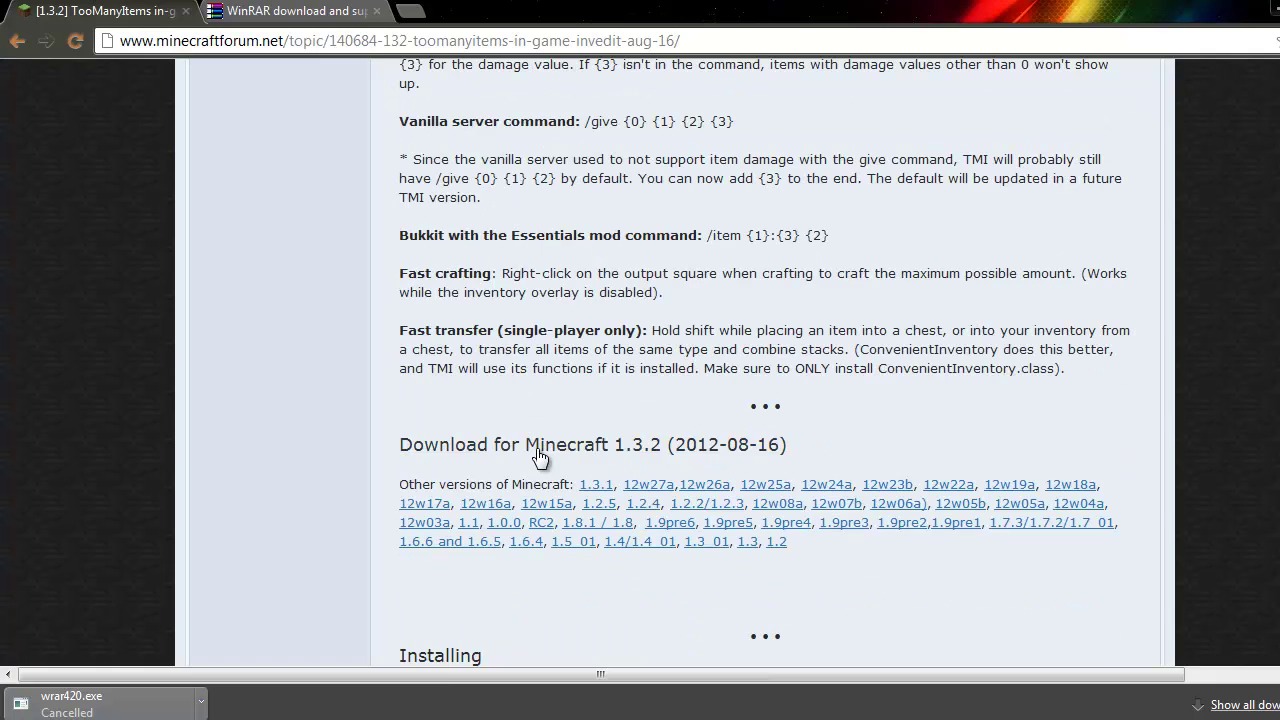
Step: Return to the WinRAR download page, start a WinRAR 4.20 English 32bit download, then cancel it
{"action": "left_click", "coordinate": [295, 11]}
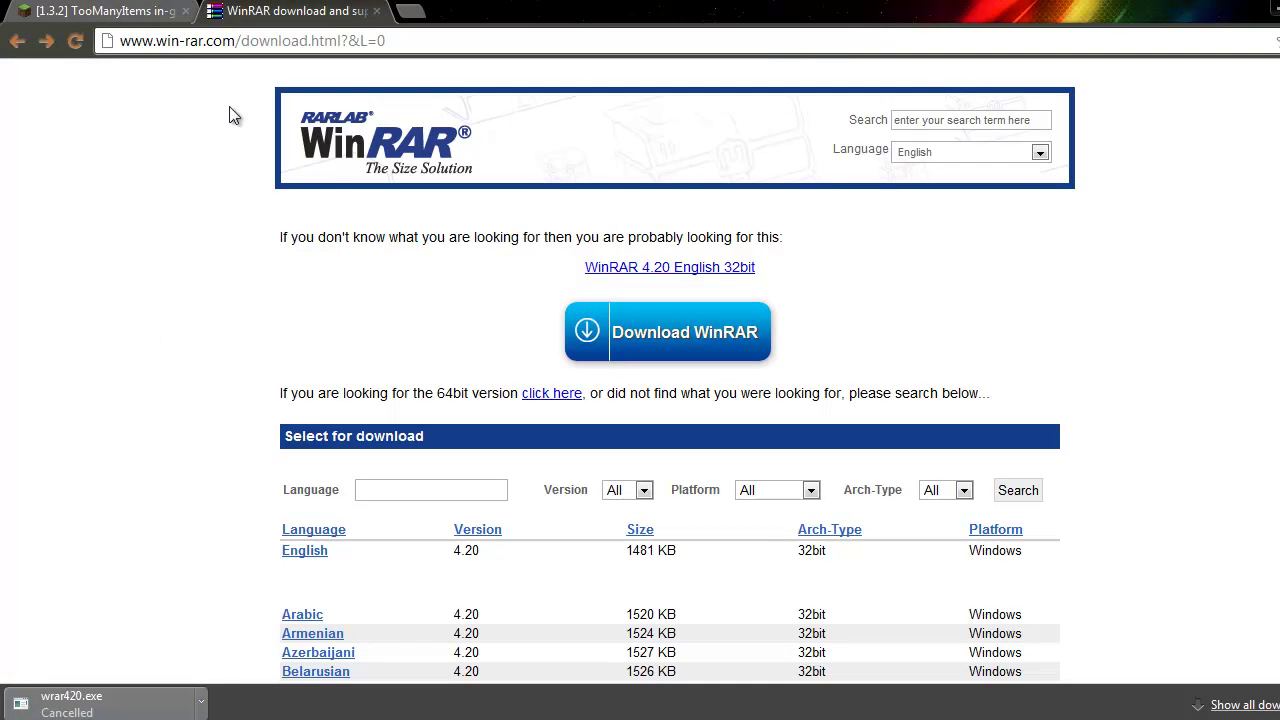
{"action": "scroll", "coordinate": [139, 266], "scroll_direction": "down", "scroll_amount": 1}
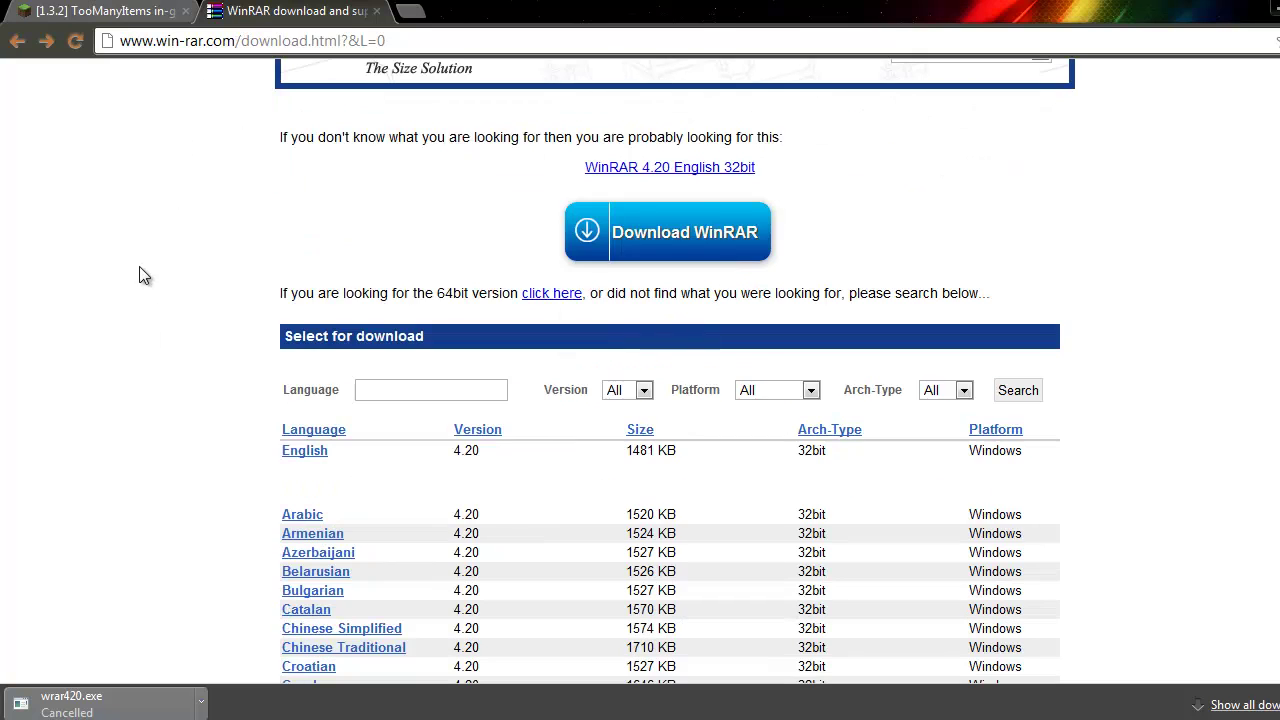
{"action": "scroll", "coordinate": [121, 385], "scroll_direction": "up", "scroll_amount": 1}
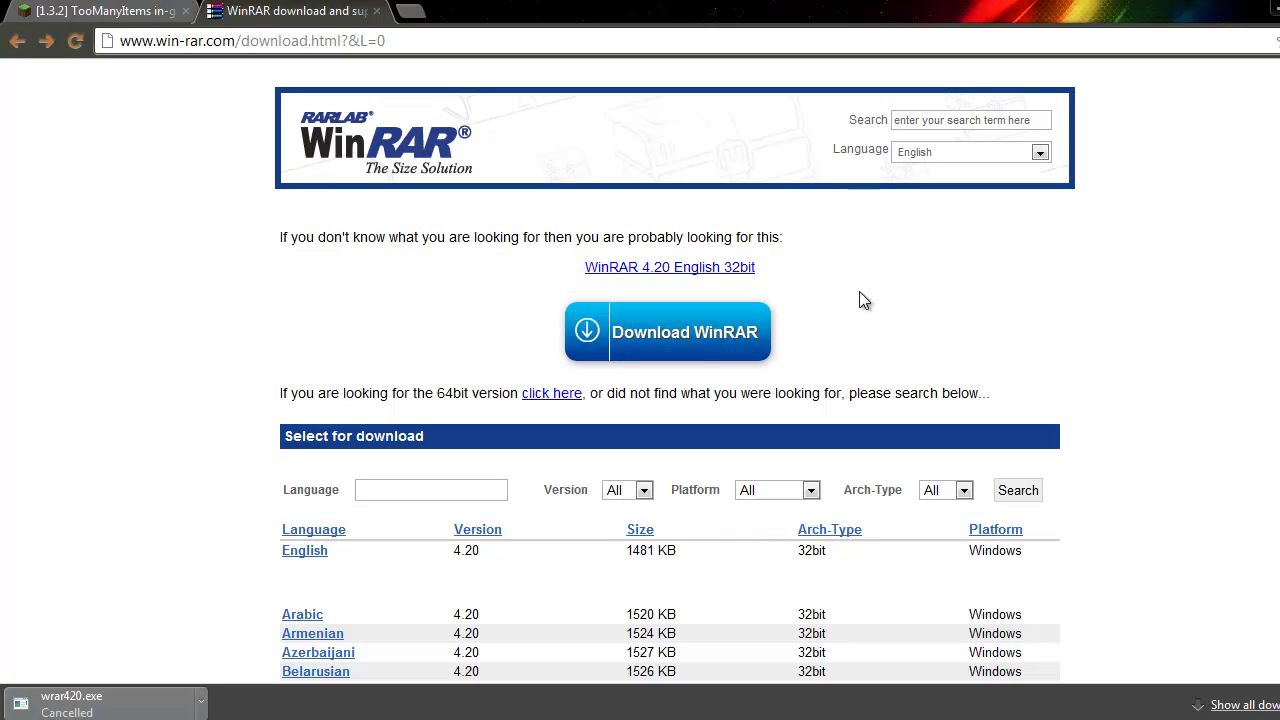
{"action": "left_click", "coordinate": [705, 277]}
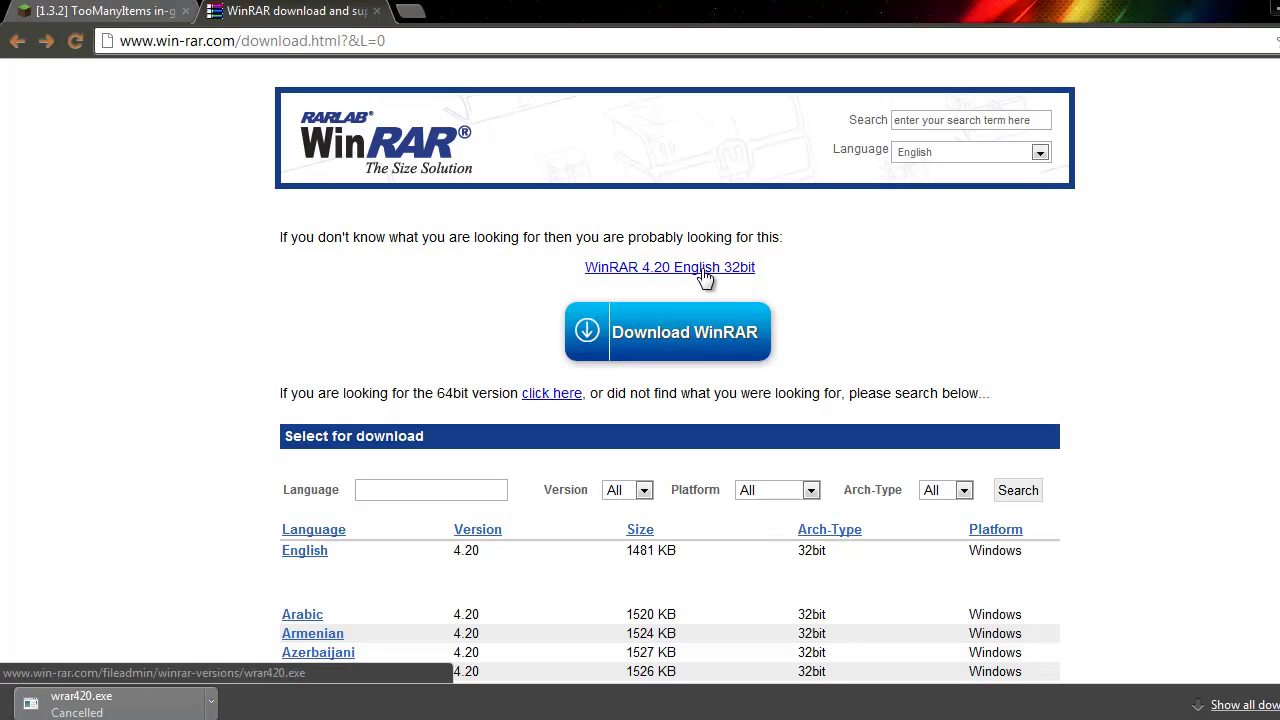
{"action": "left_click", "coordinate": [200, 703]}
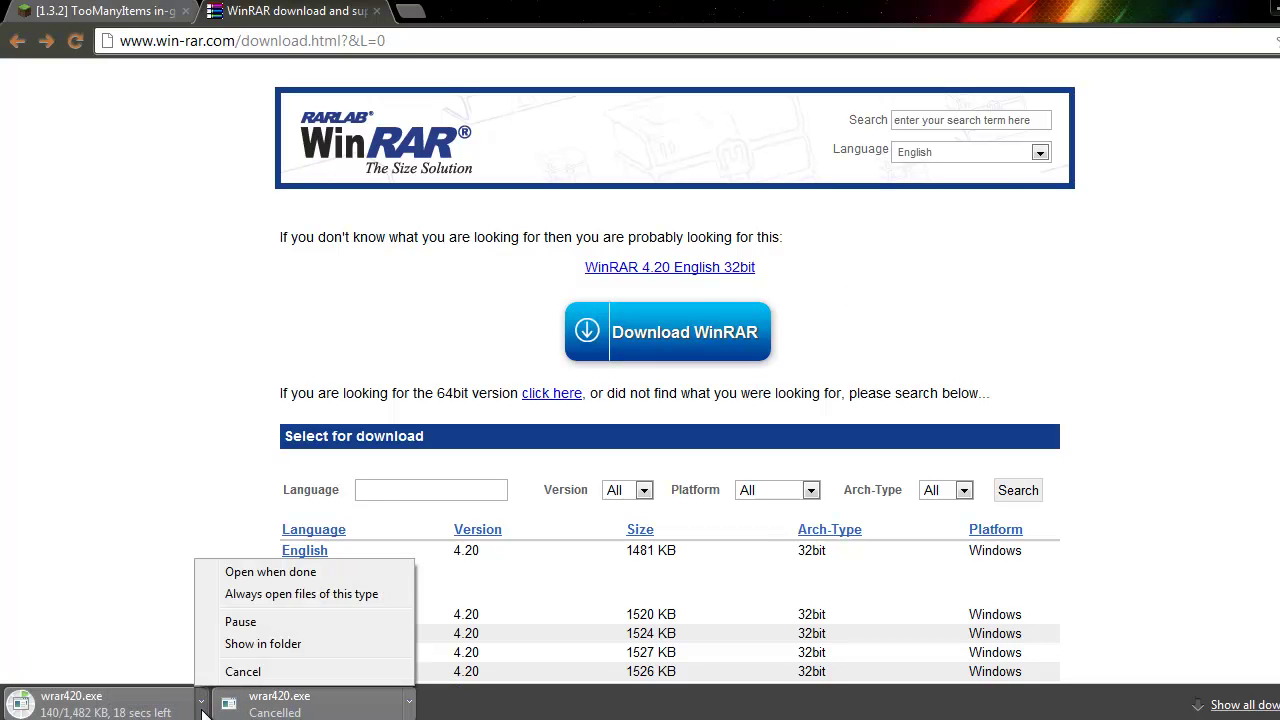
{"action": "left_click", "coordinate": [258, 668]}
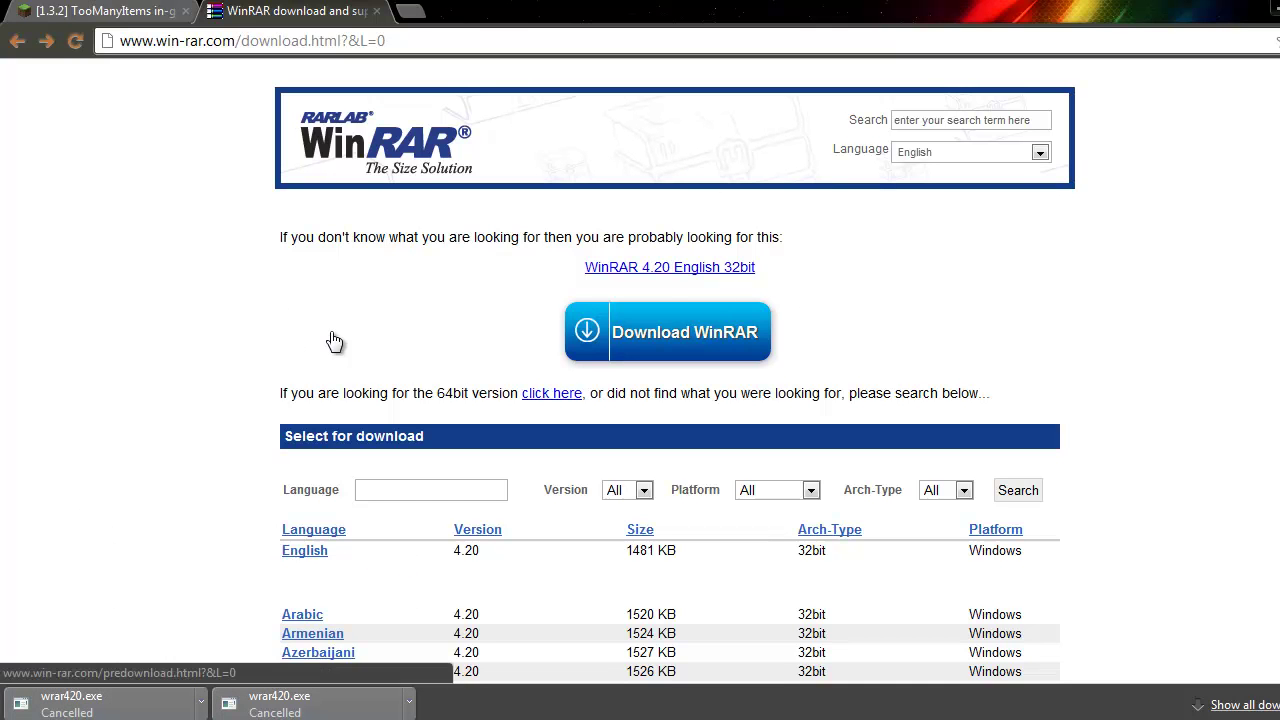
Step: Close the WinRAR tab and scroll the TooManyItems forum post to 'Download for Minecraft 1.3.2'
{"action": "left_click", "coordinate": [377, 12]}
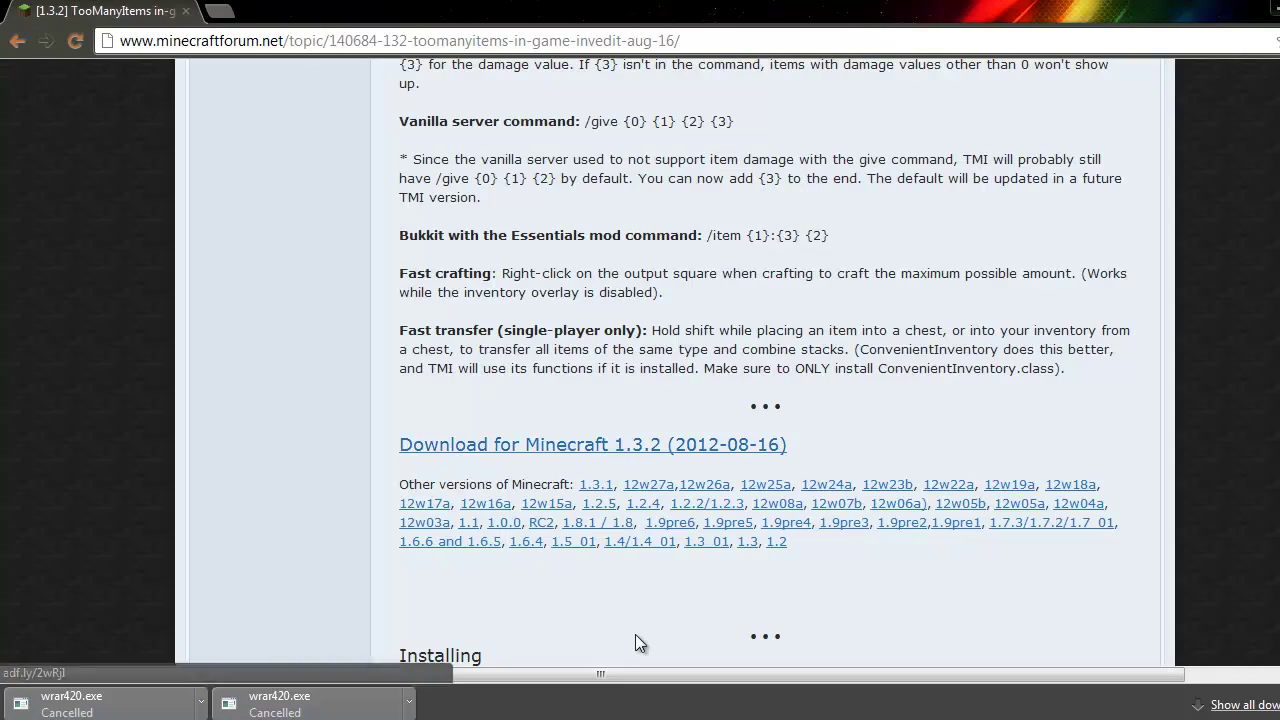
{"action": "scroll", "coordinate": [243, 393], "scroll_direction": "up", "scroll_amount": 4}
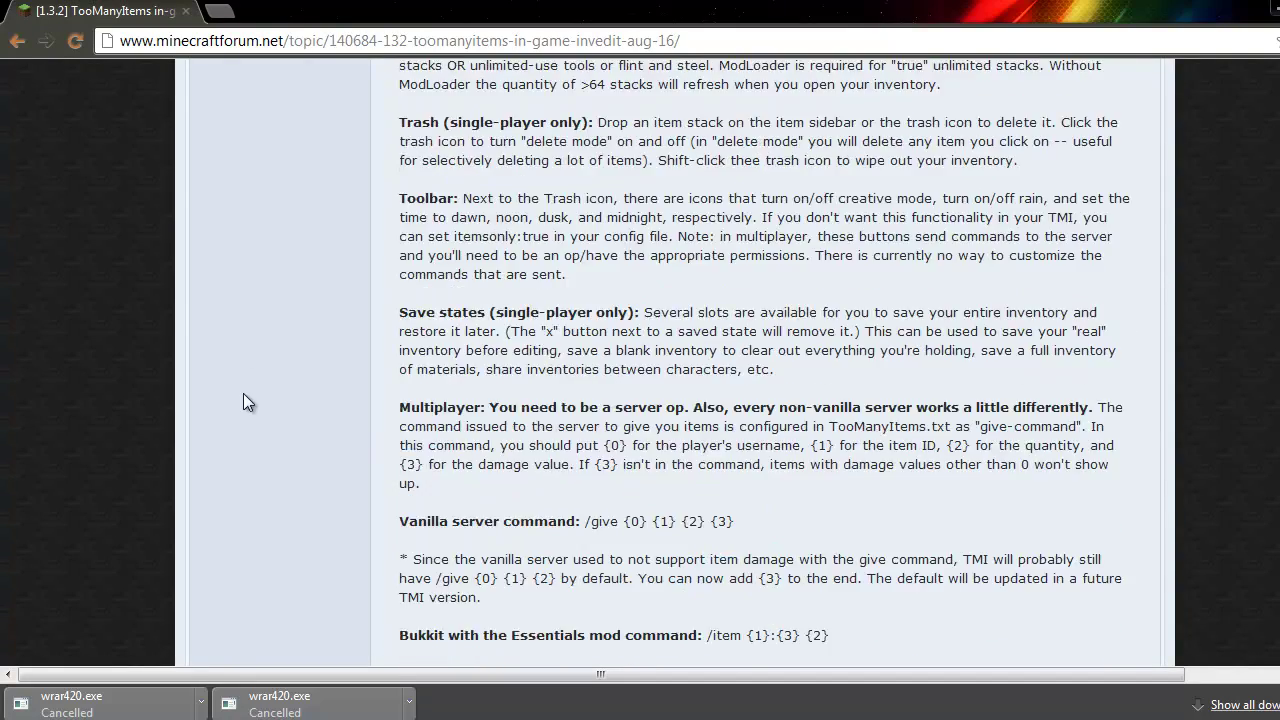
{"action": "scroll", "coordinate": [243, 393], "scroll_direction": "up", "scroll_amount": 12}
{"action": "scroll", "coordinate": [484, 460], "scroll_direction": "down", "scroll_amount": 4}
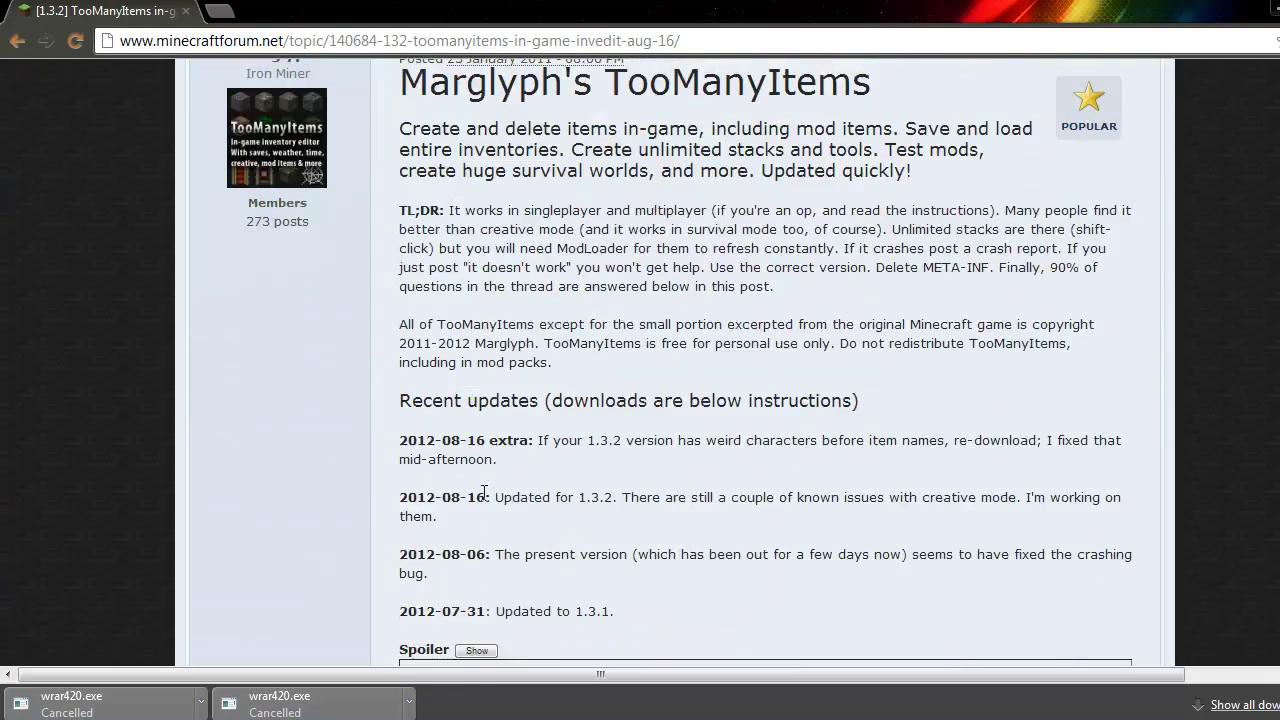
{"action": "scroll", "coordinate": [483, 492], "scroll_direction": "down", "scroll_amount": 14}
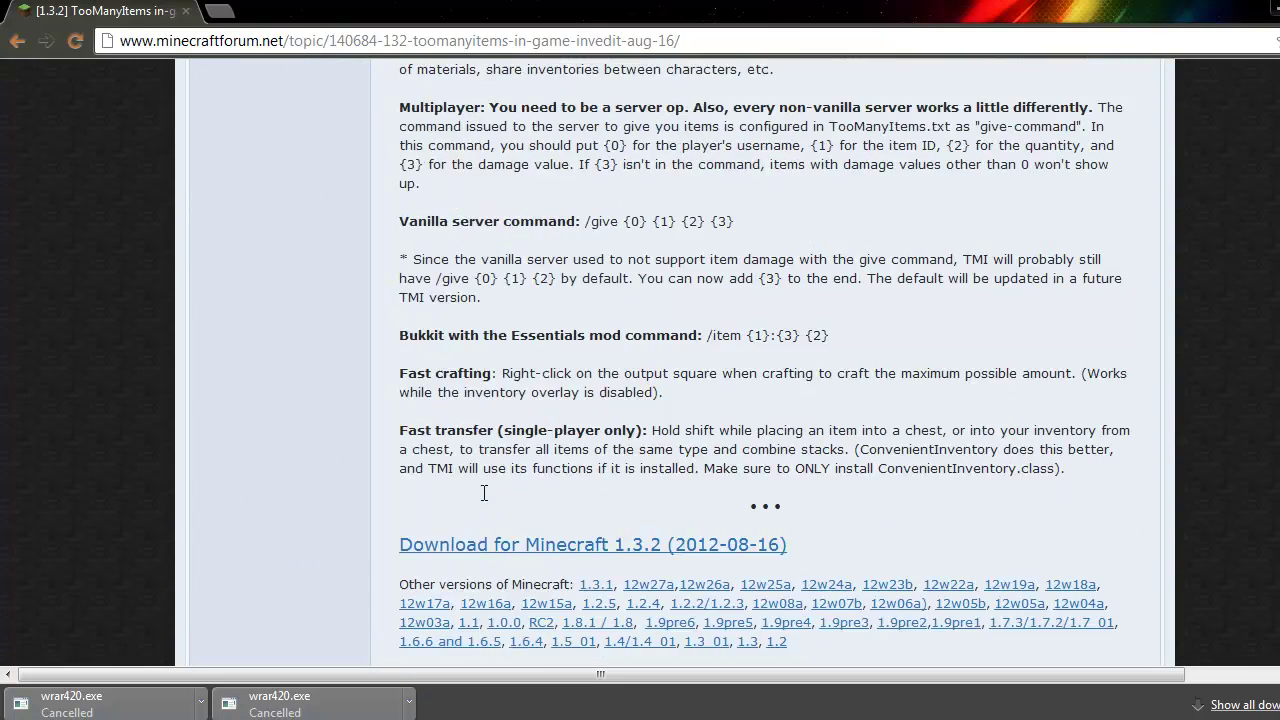
{"action": "scroll", "coordinate": [483, 492], "scroll_direction": "down", "scroll_amount": 1}
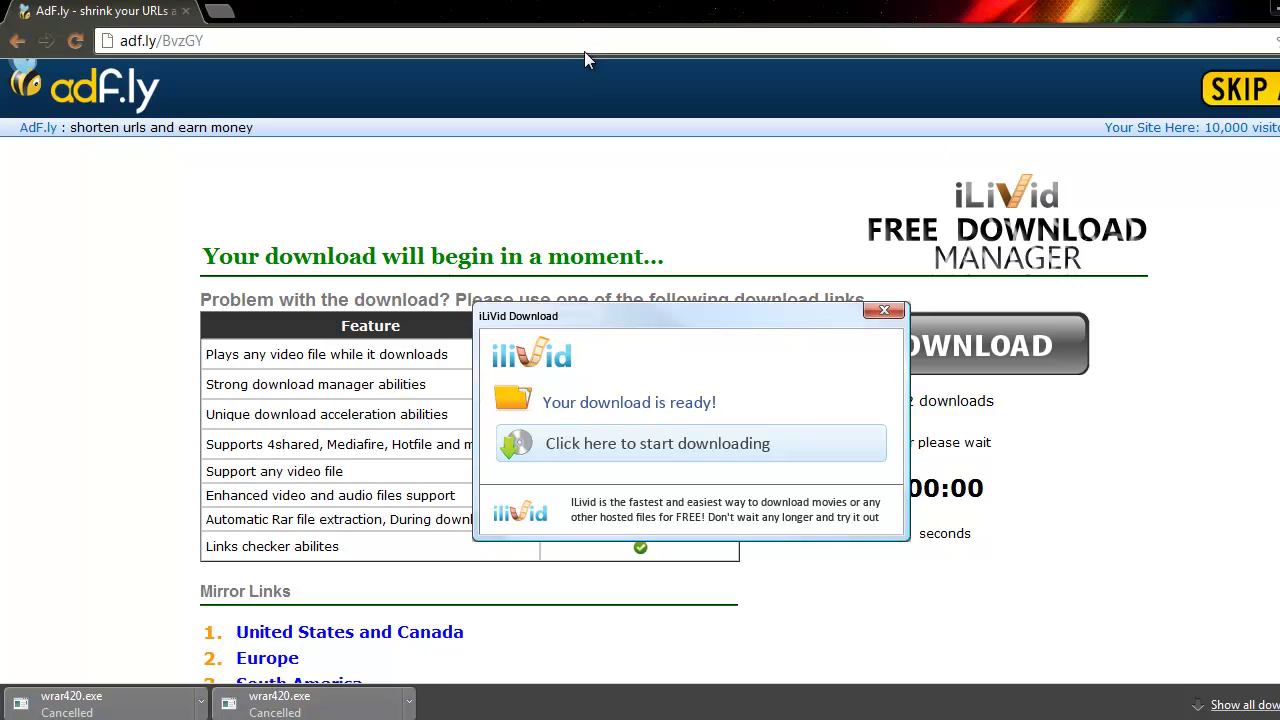
Step: Skip the adf.ly ad to download TooManyItems2012_08_16_1.3.2.zip and open it from the download bar
{"action": "left_click", "coordinate": [1250, 91]}
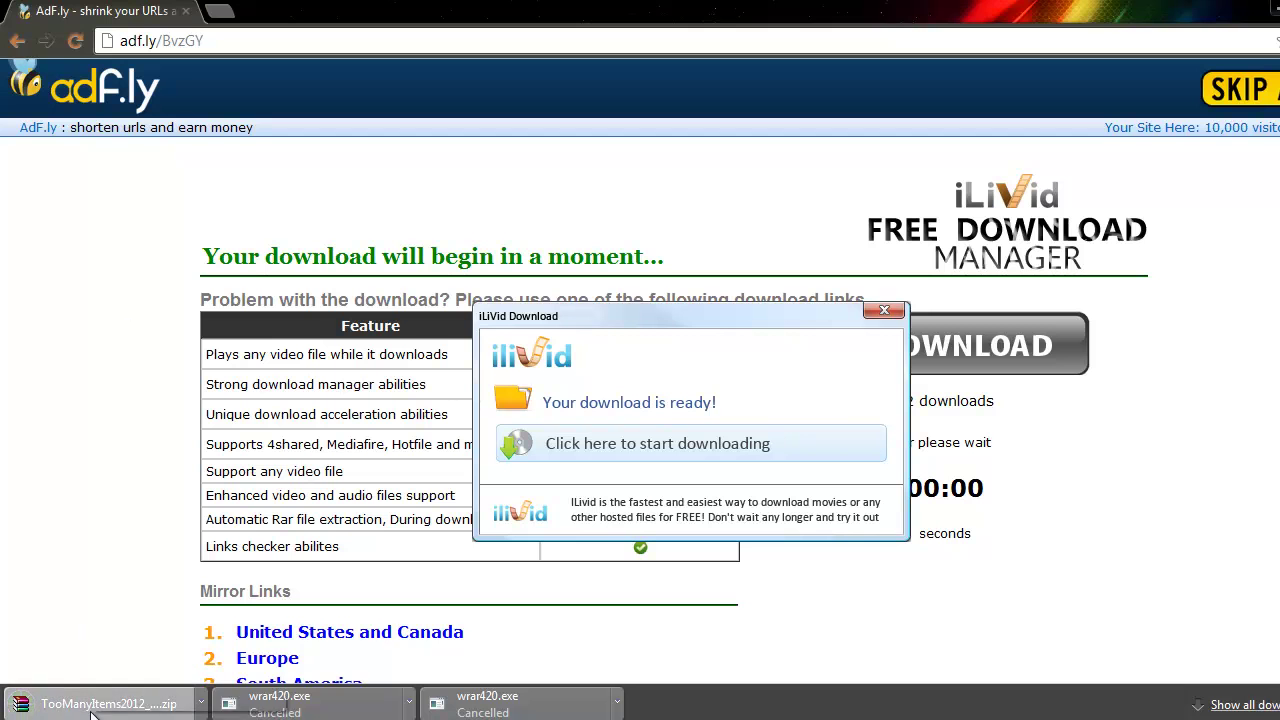
{"action": "left_click", "coordinate": [203, 704]}
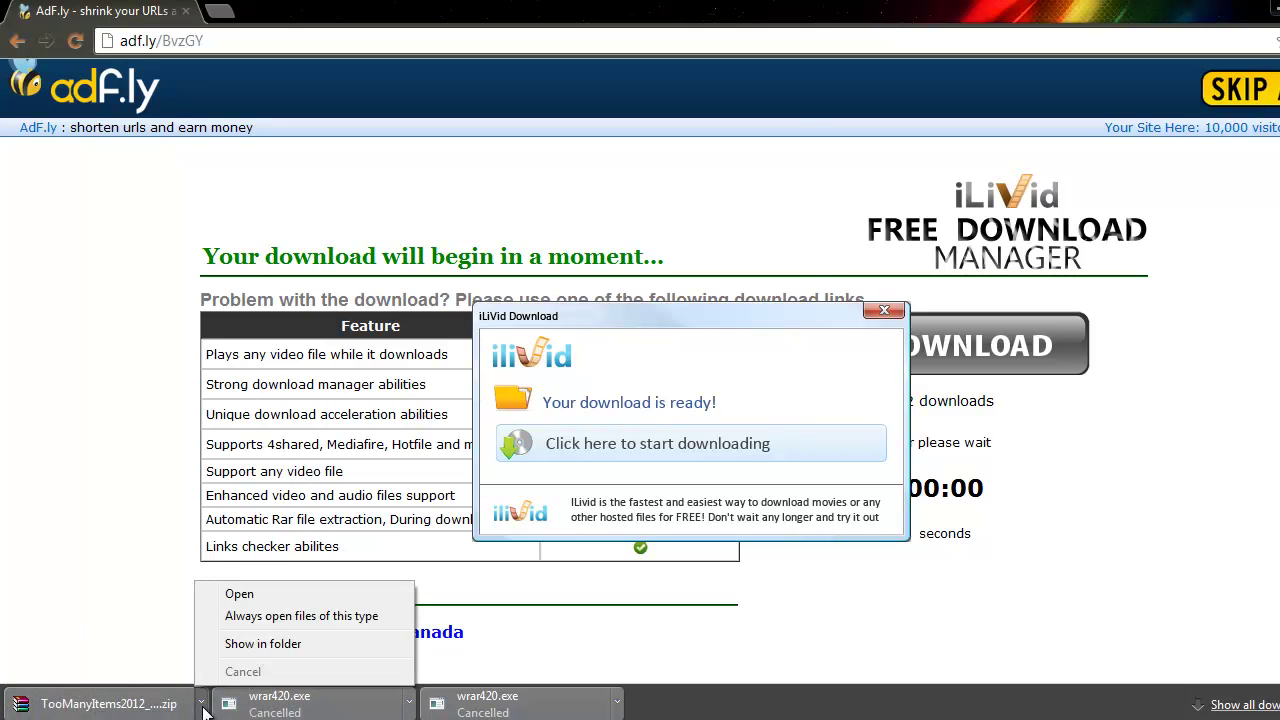
{"action": "left_click", "coordinate": [203, 704]}
Step: Close the WinRAR licence reminder and scroll through the 22 class and image files in the TooManyItems zip
{"action": "left_click", "coordinate": [100, 704]}
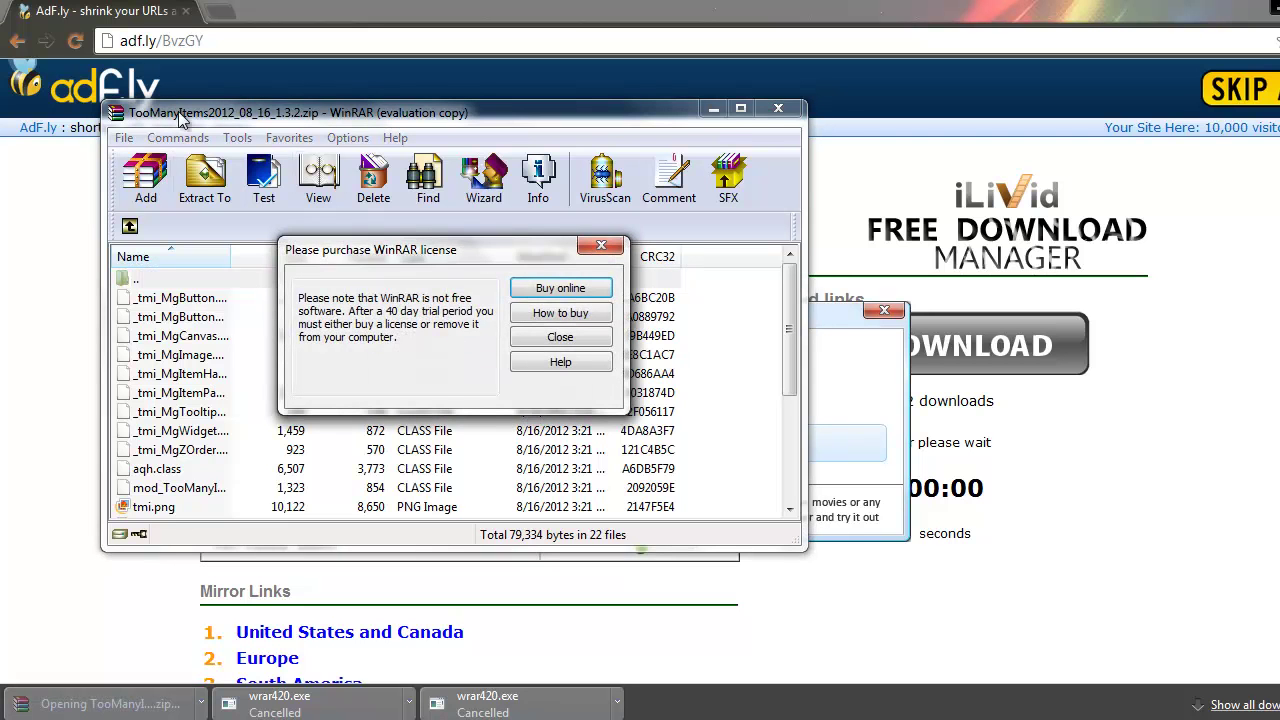
{"action": "left_click", "coordinate": [572, 337]}
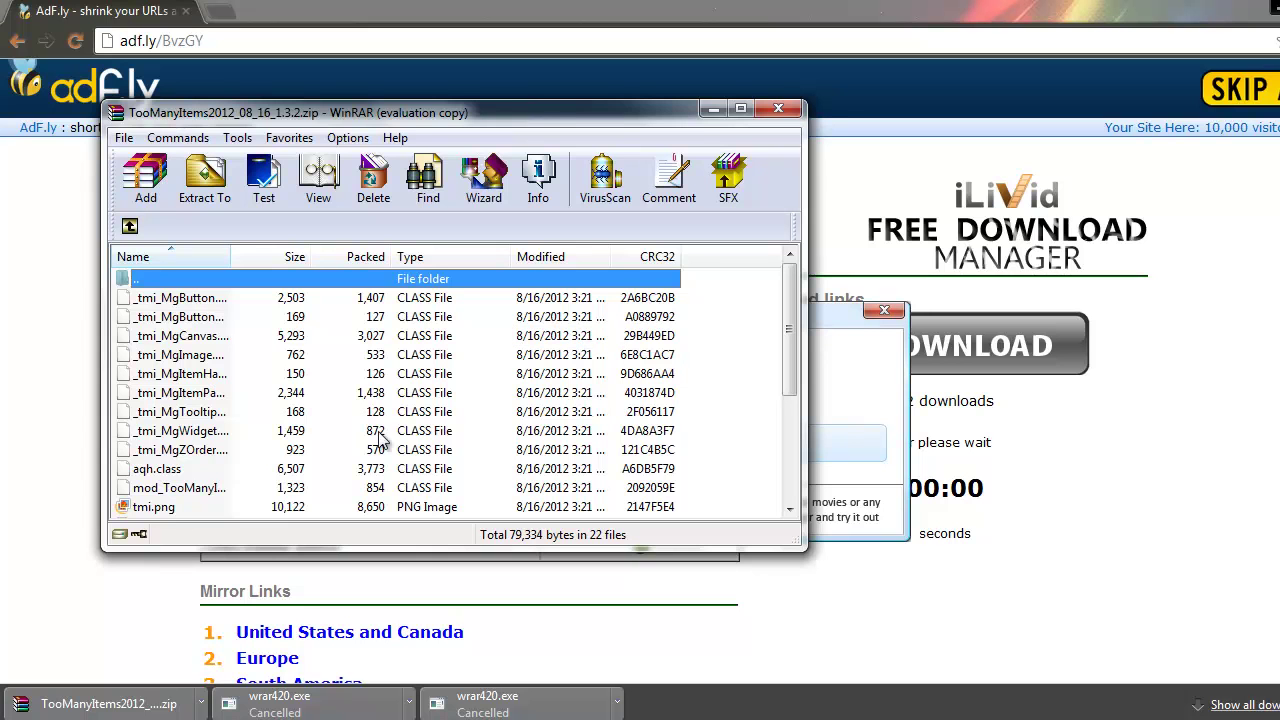
{"action": "scroll", "coordinate": [249, 355], "scroll_direction": "down", "scroll_amount": 4}
{"action": "scroll", "coordinate": [249, 355], "scroll_direction": "up", "scroll_amount": 4}
{"action": "scroll", "coordinate": [270, 345], "scroll_direction": "down", "scroll_amount": 4}
{"action": "scroll", "coordinate": [270, 345], "scroll_direction": "up", "scroll_amount": 4}
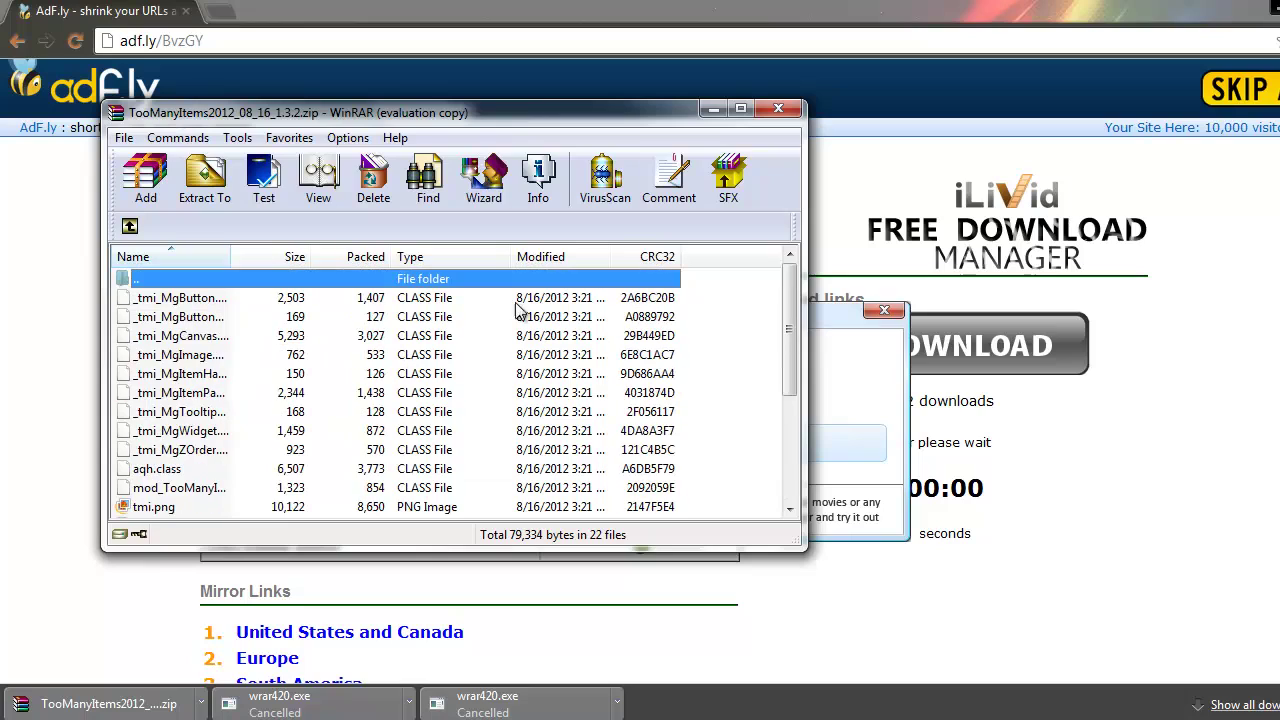
Step: Clear the archive windows off the desktop and search %appdata% in the Start menu
{"action": "left_click", "coordinate": [713, 110]}
{"action": "mouse_move", "coordinate": [100, 704]}
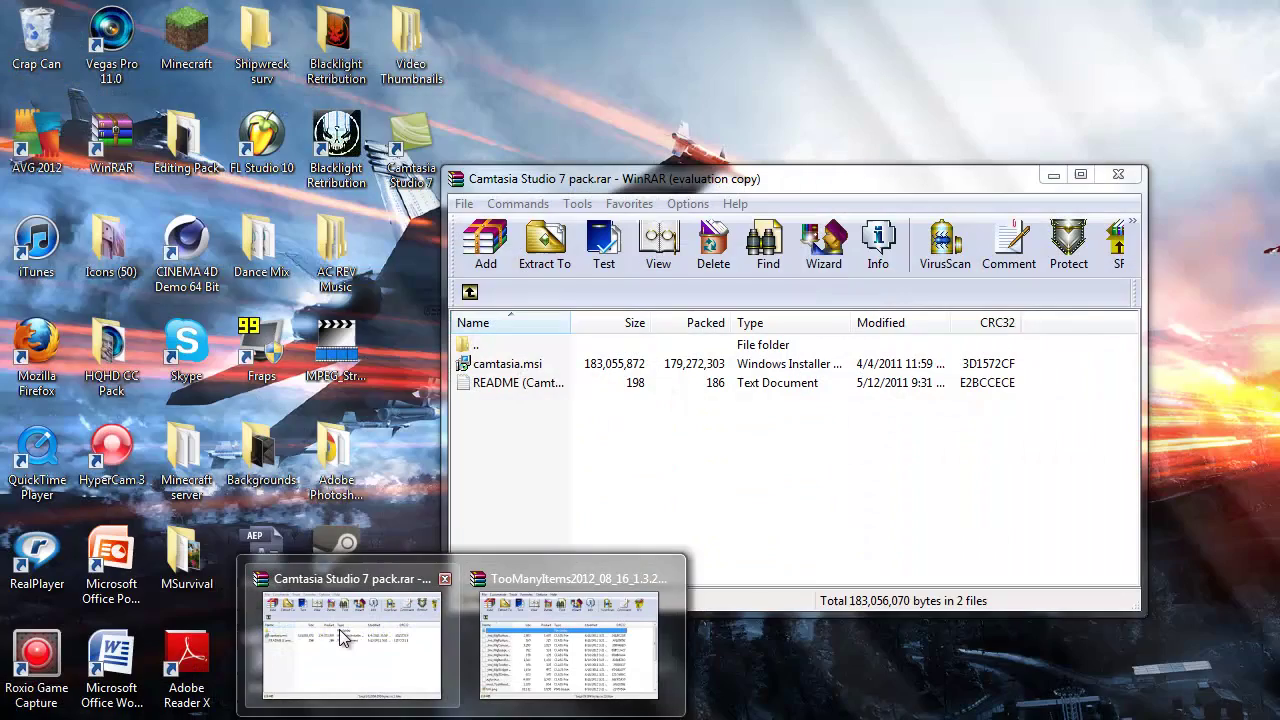
{"action": "left_click", "coordinate": [339, 629]}
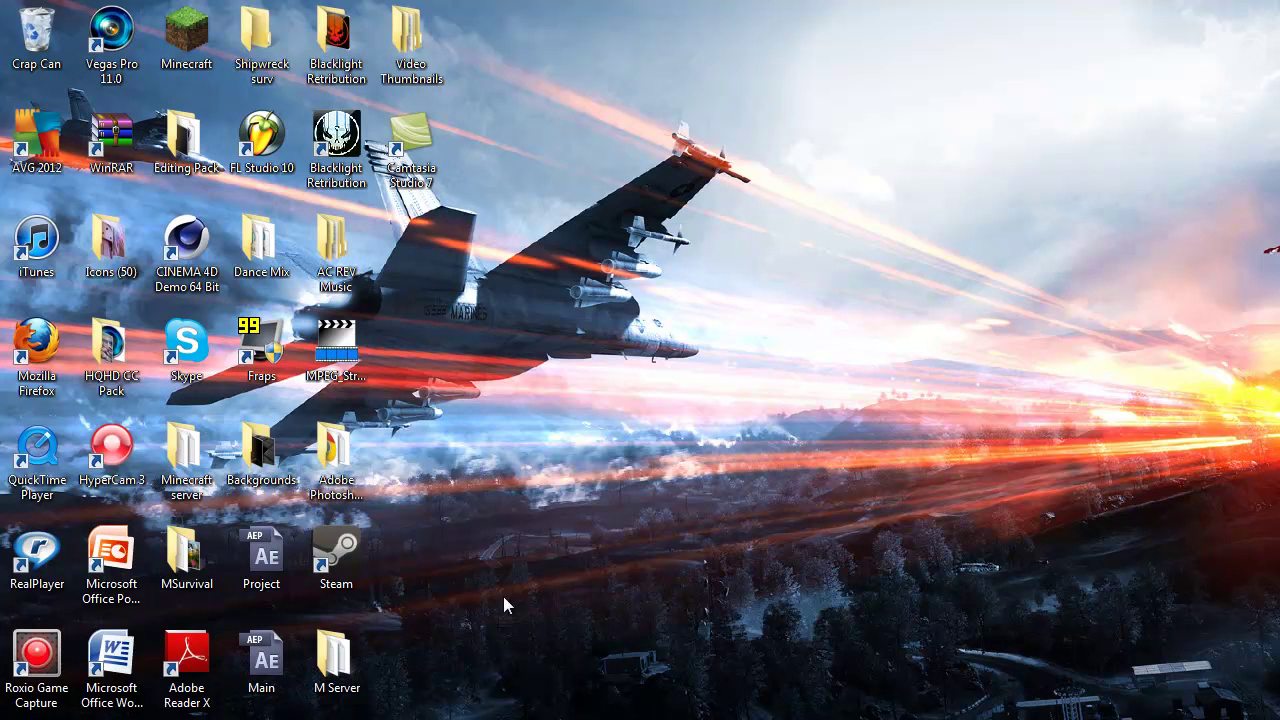
{"action": "key", "text": "super"}
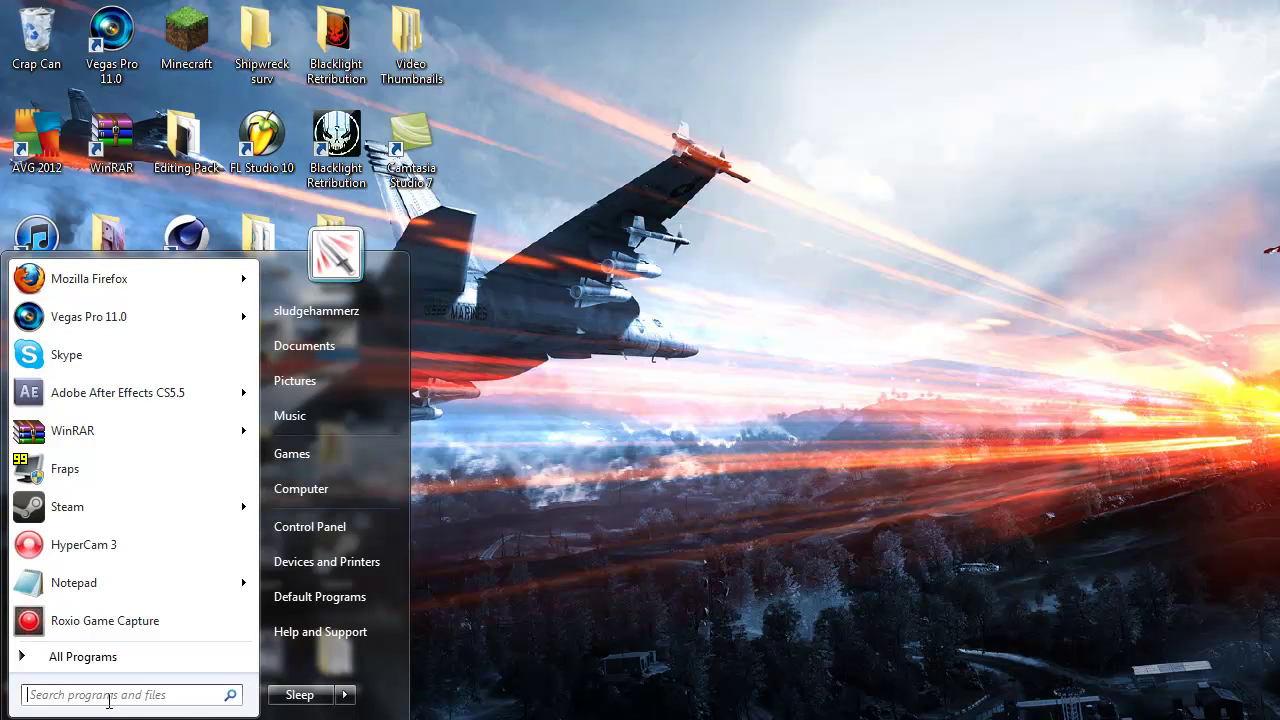
{"action": "type", "text": "%"}
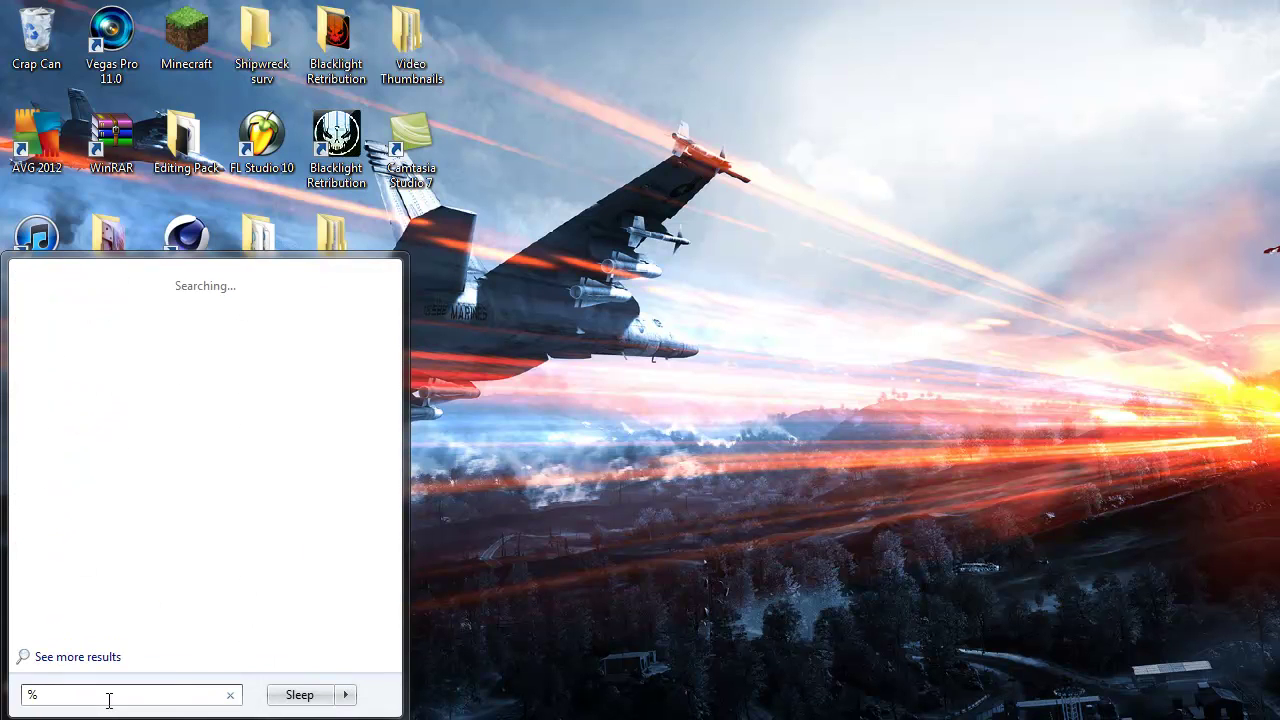
{"action": "type", "text": "appdata"}
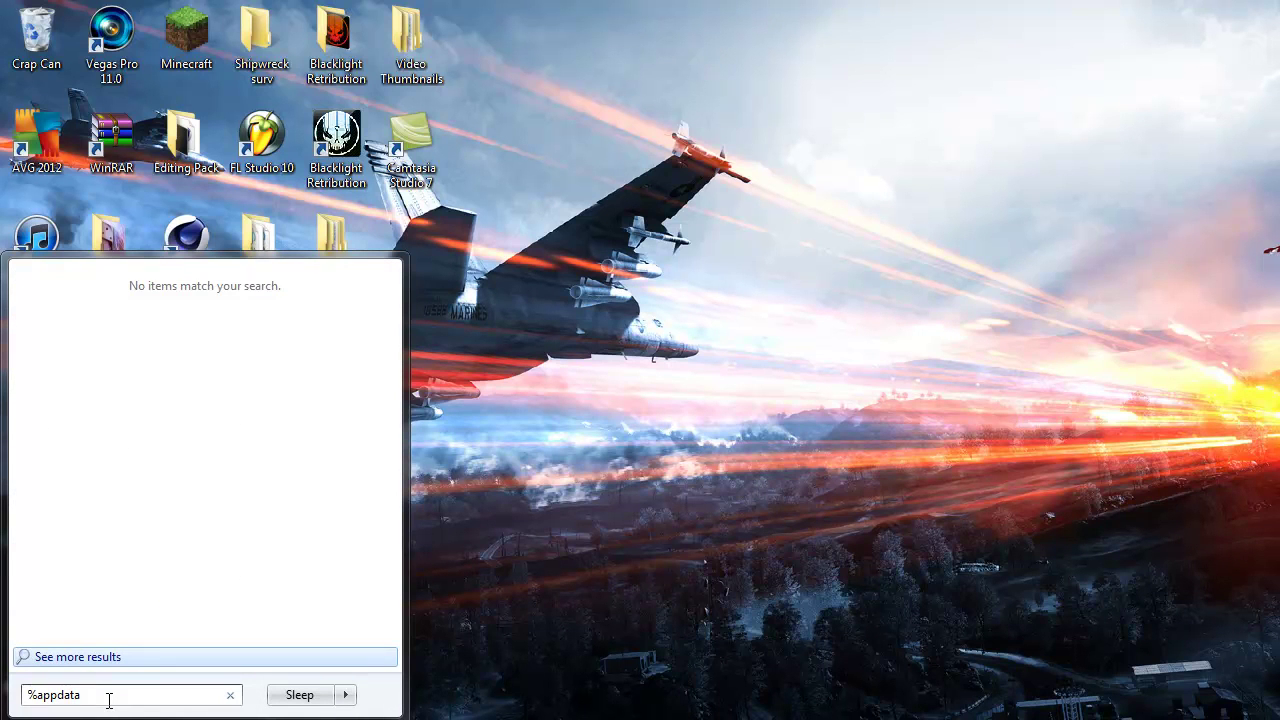
{"action": "type", "text": "%"}
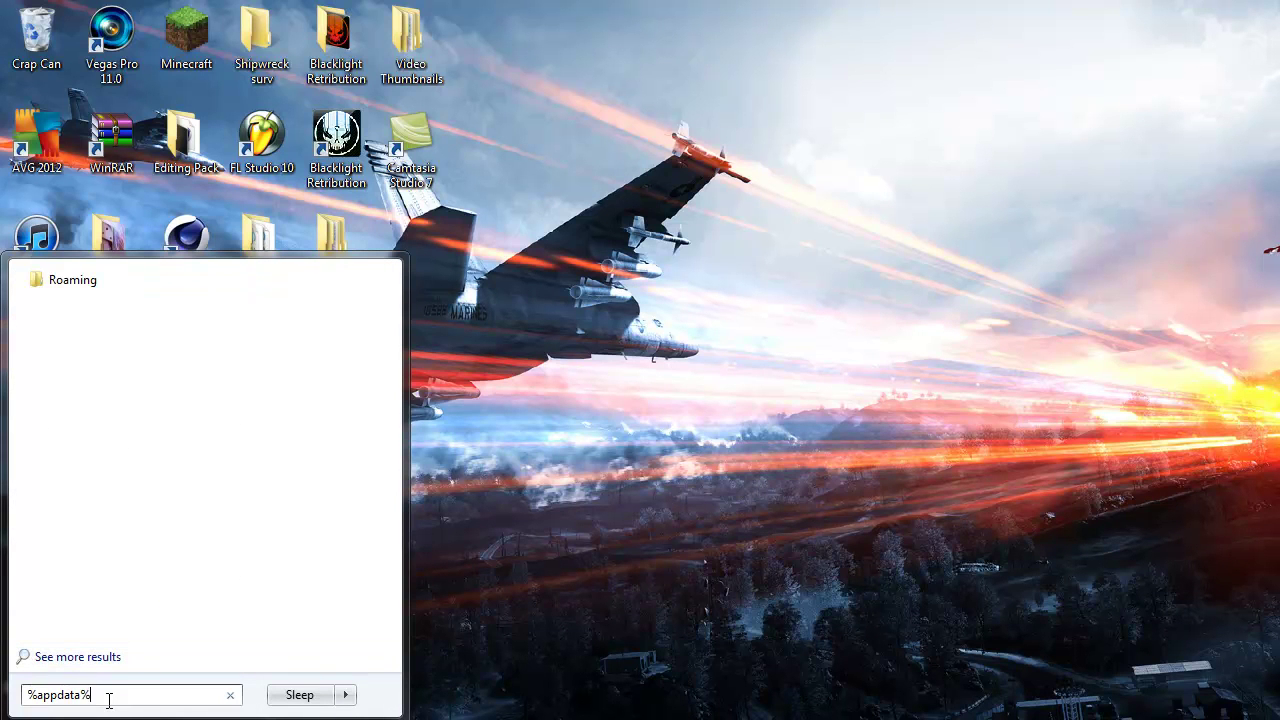
Step: Go to Roaming\.minecraft\bin and open minecraft.jar with WinRAR archiver
{"action": "left_click", "coordinate": [73, 281]}
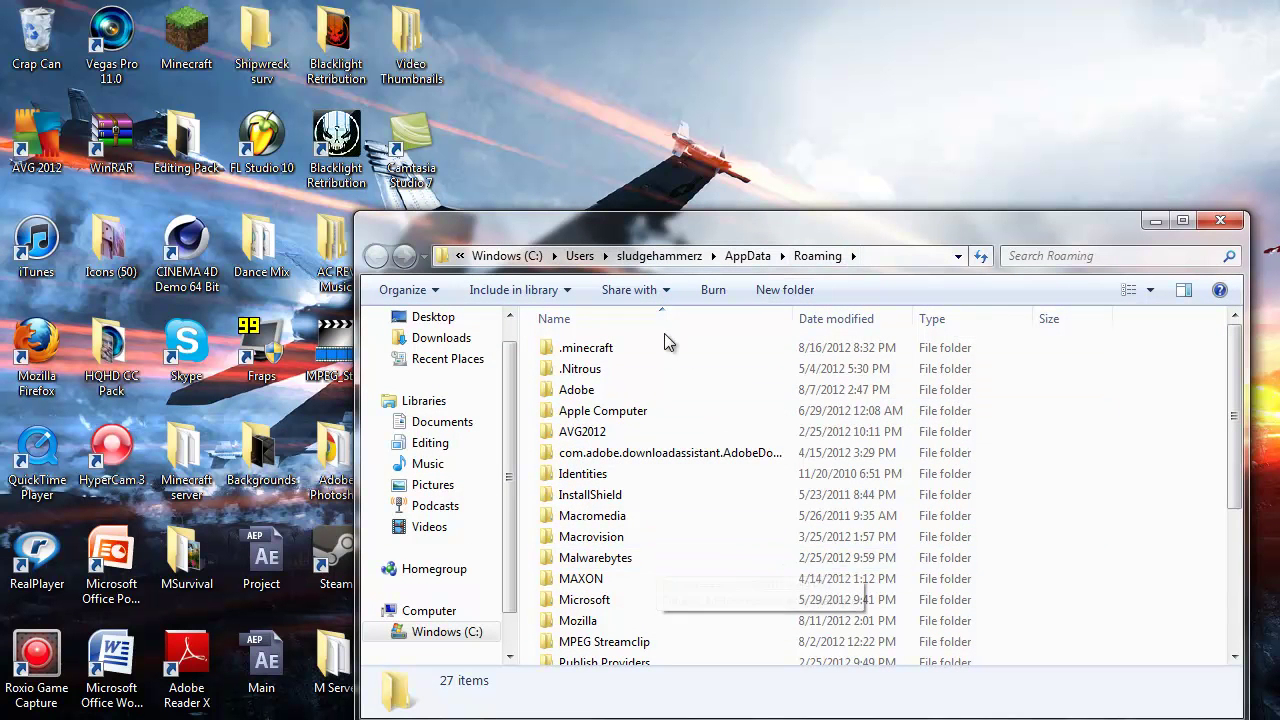
{"action": "double_click", "coordinate": [610, 364]}
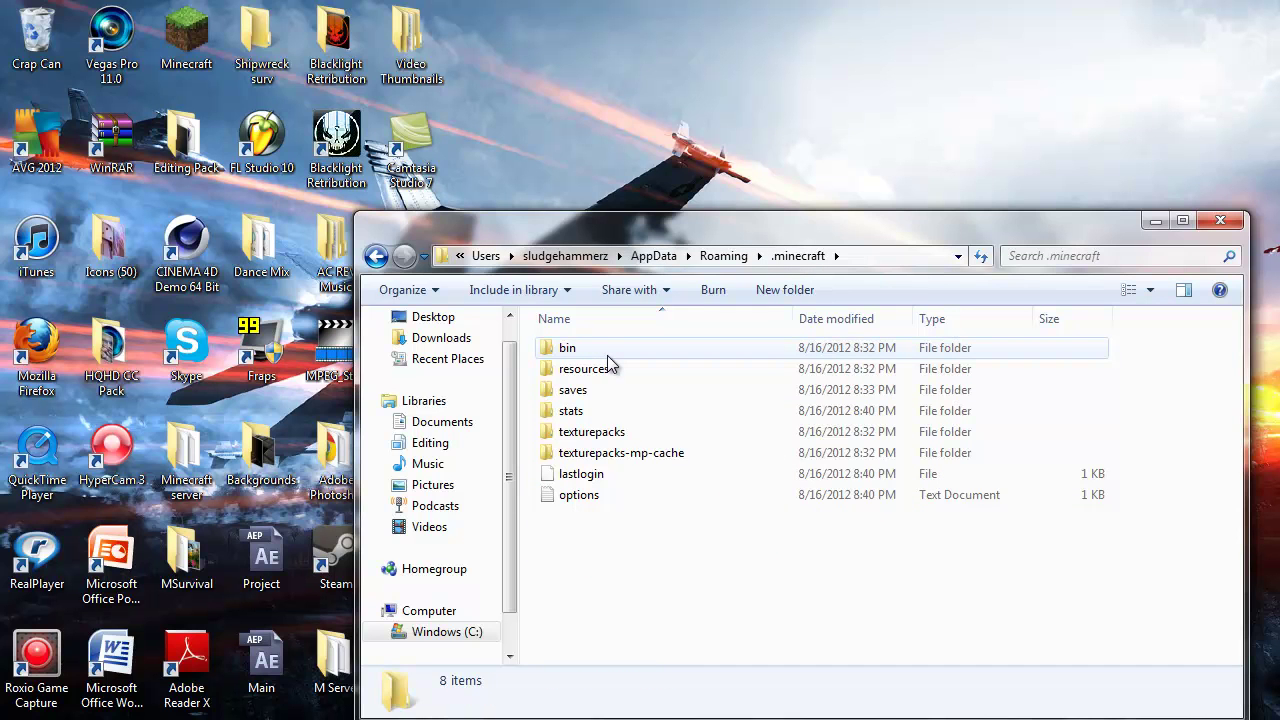
{"action": "double_click", "coordinate": [607, 355]}
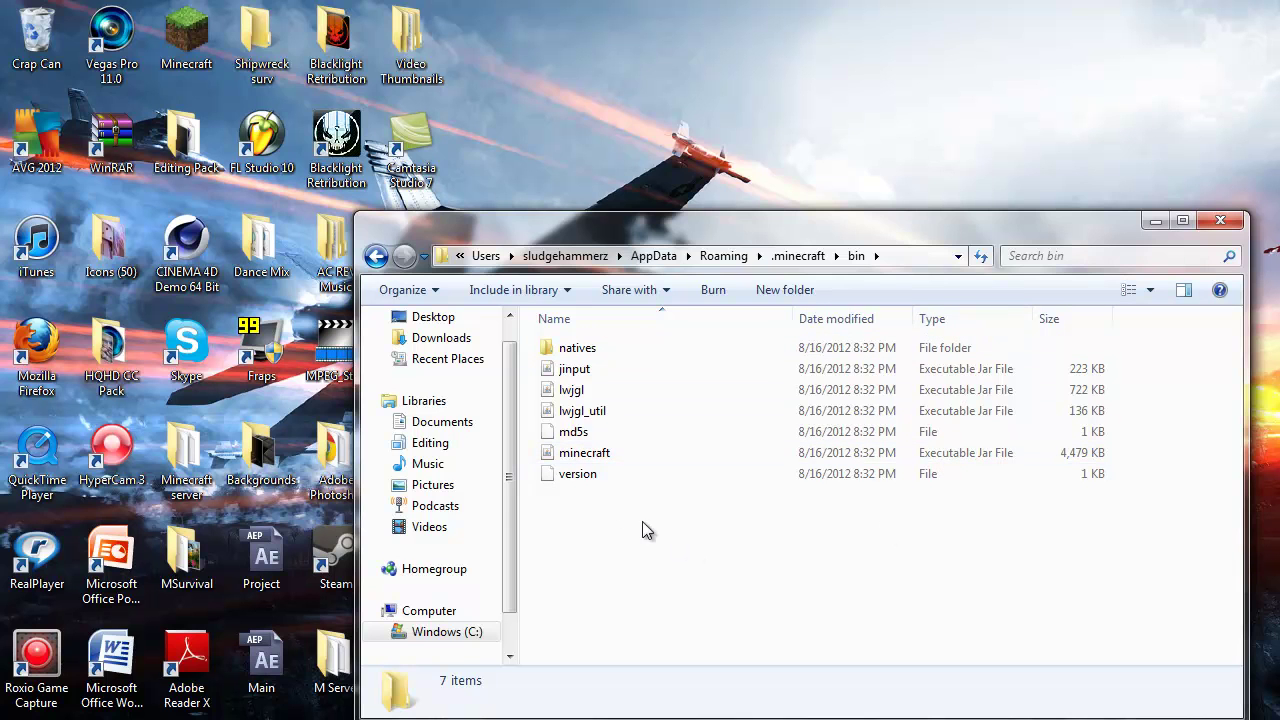
{"action": "double_click", "coordinate": [603, 456]}
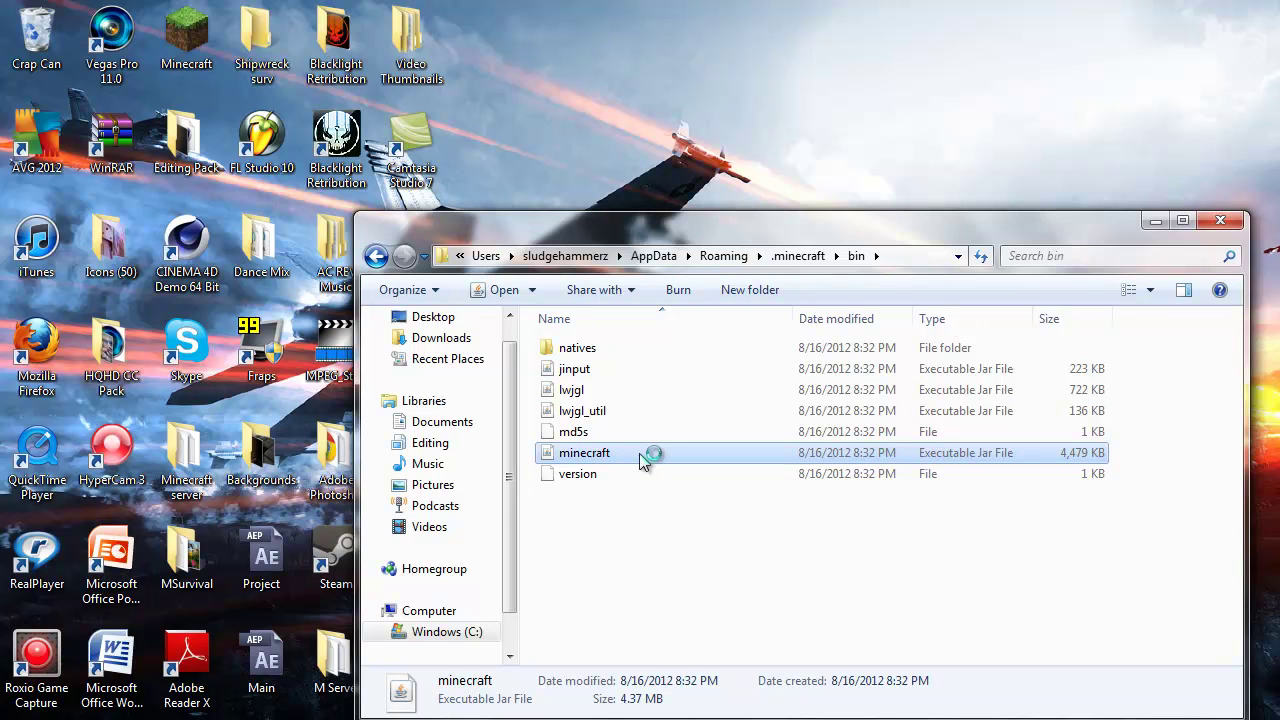
{"action": "right_click", "coordinate": [641, 455]}
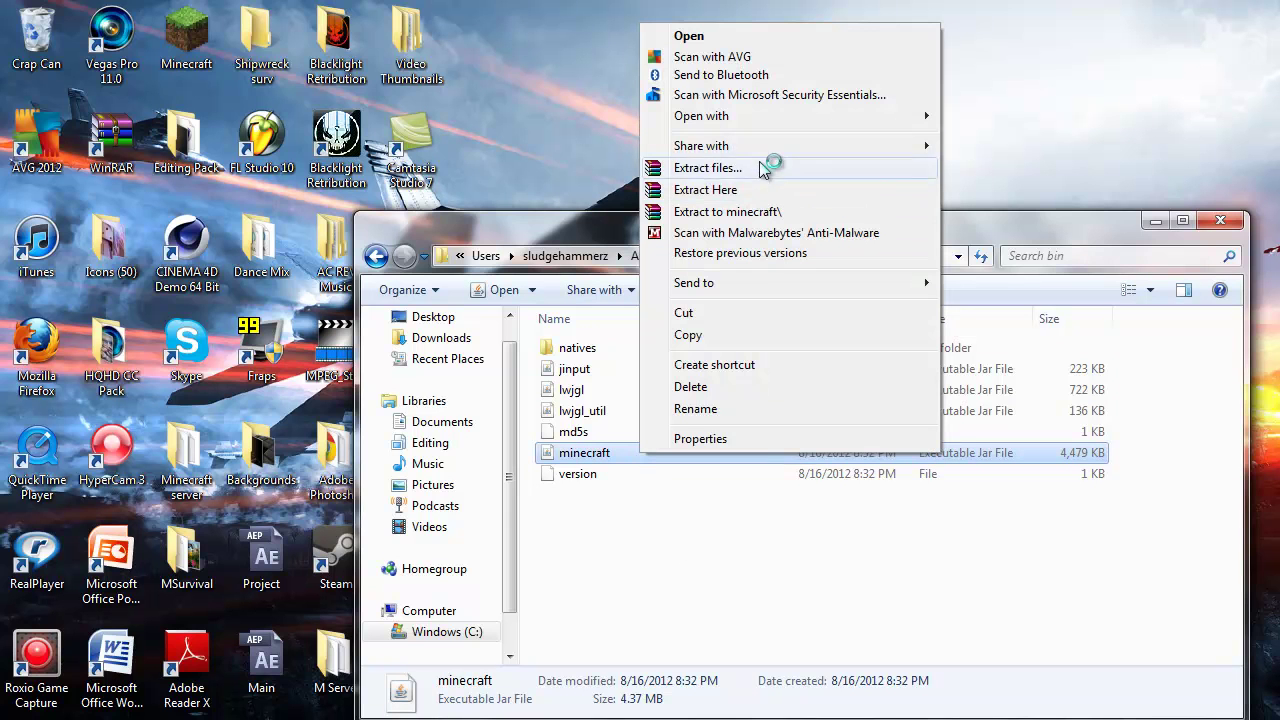
{"action": "mouse_move", "coordinate": [756, 120]}
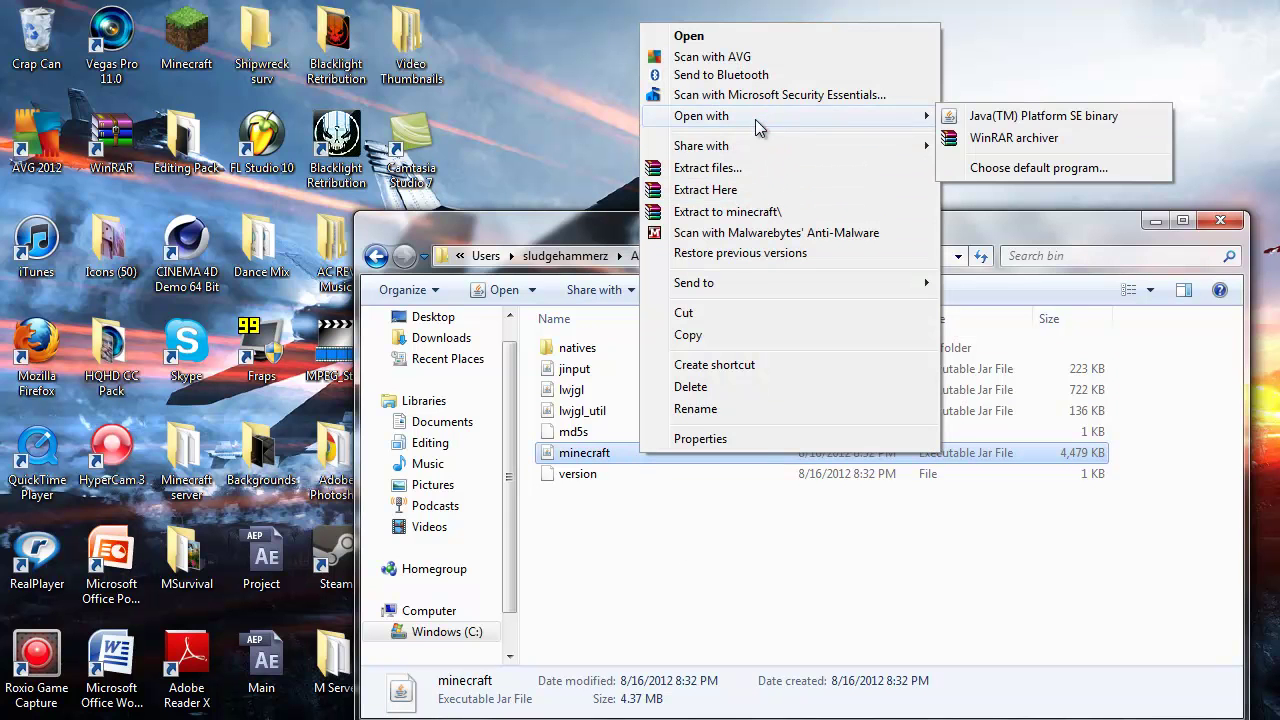
{"action": "left_click", "coordinate": [1063, 141]}
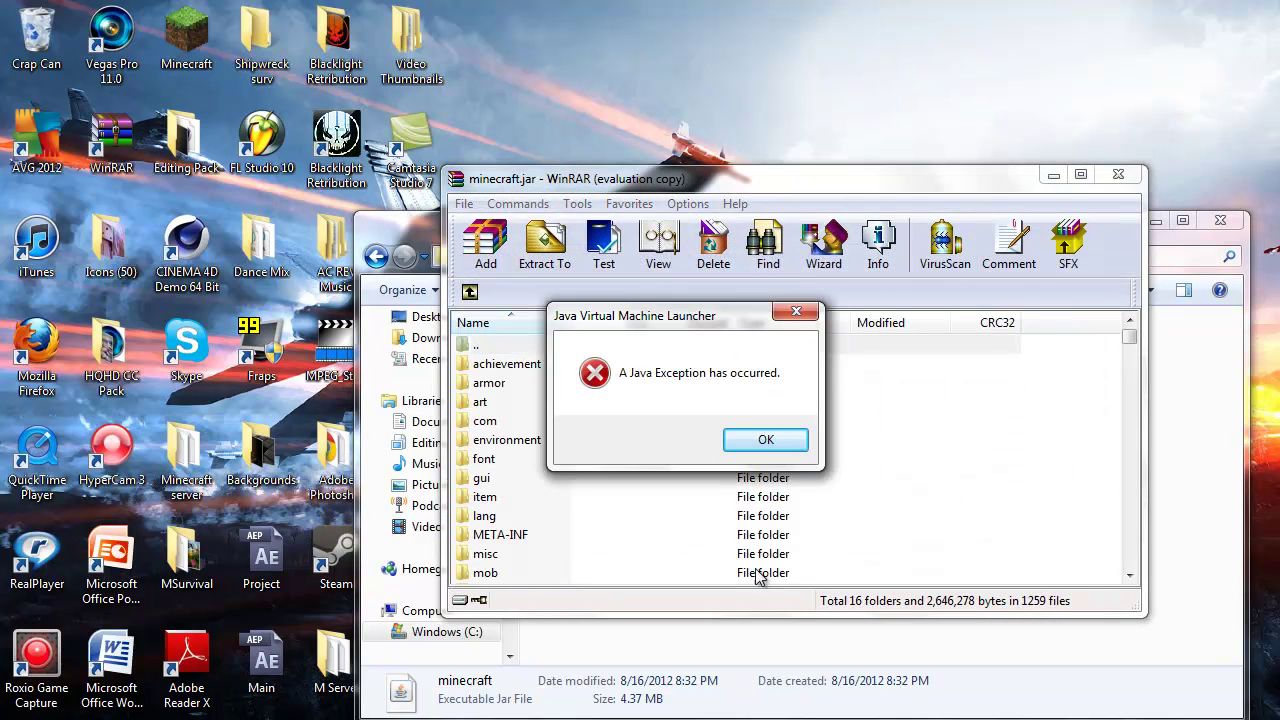
Step: Dismiss the licence and Java exception dialogs, then delete the META-INF folder from minecraft.jar
{"action": "left_click", "coordinate": [773, 388]}
{"action": "left_click", "coordinate": [769, 425]}
{"action": "scroll", "coordinate": [593, 440], "scroll_direction": "down", "scroll_amount": 2}
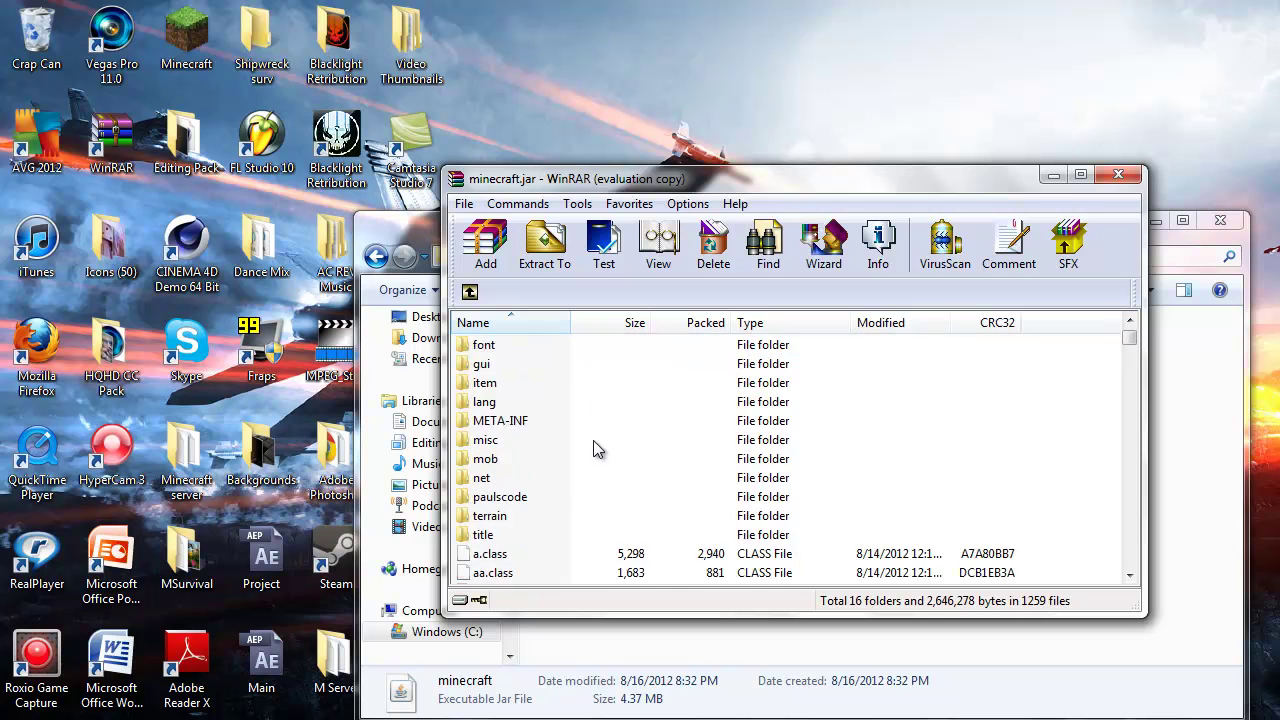
{"action": "scroll", "coordinate": [593, 440], "scroll_direction": "up", "scroll_amount": 2}
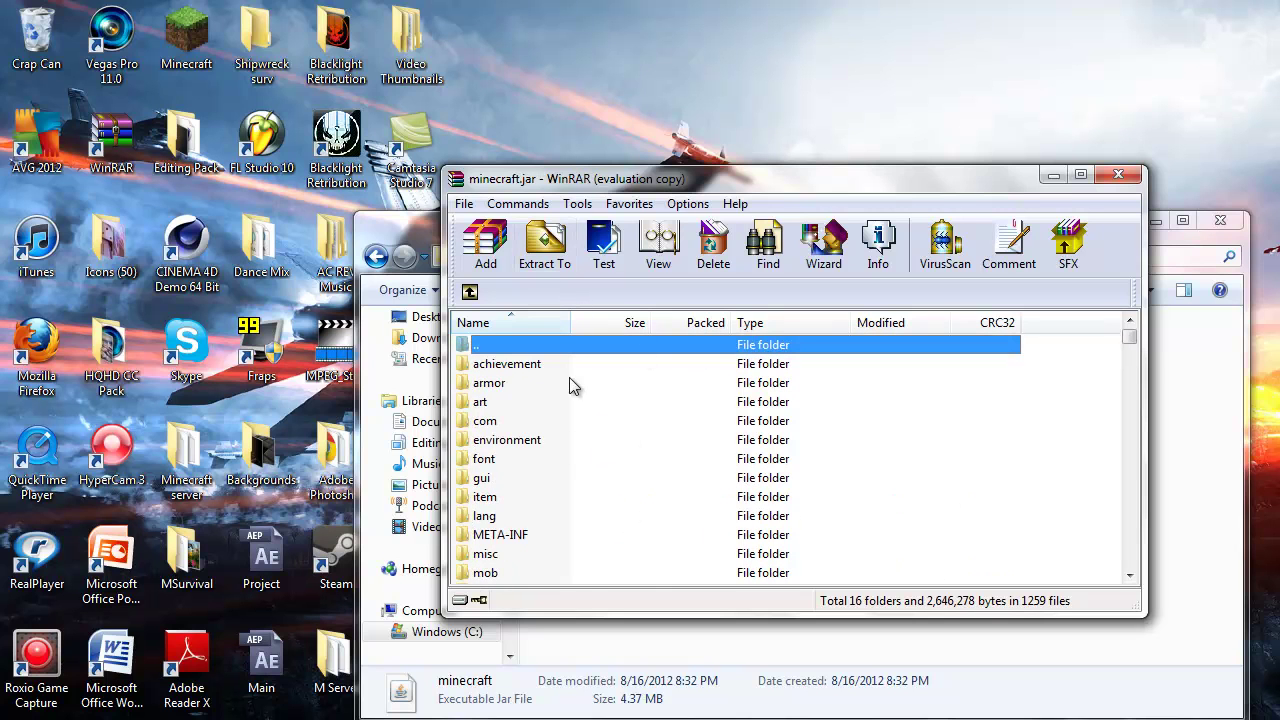
{"action": "left_click", "coordinate": [515, 537]}
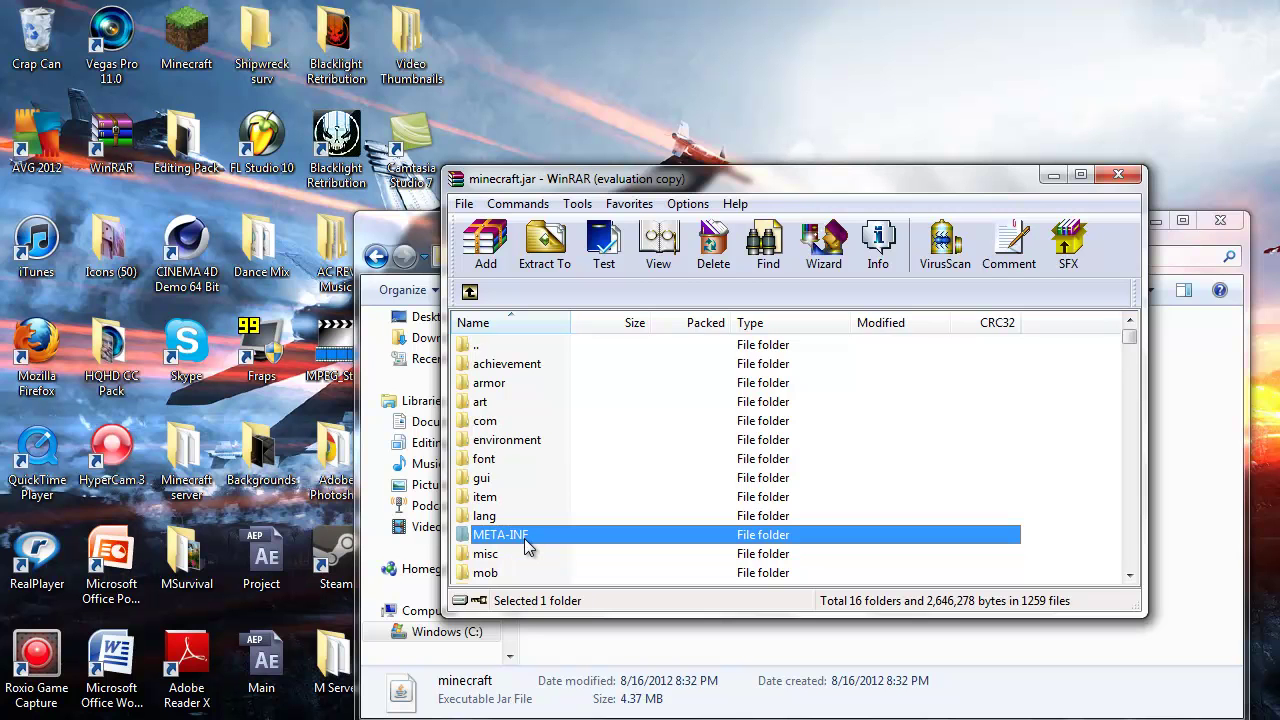
{"action": "key", "text": "Delete"}
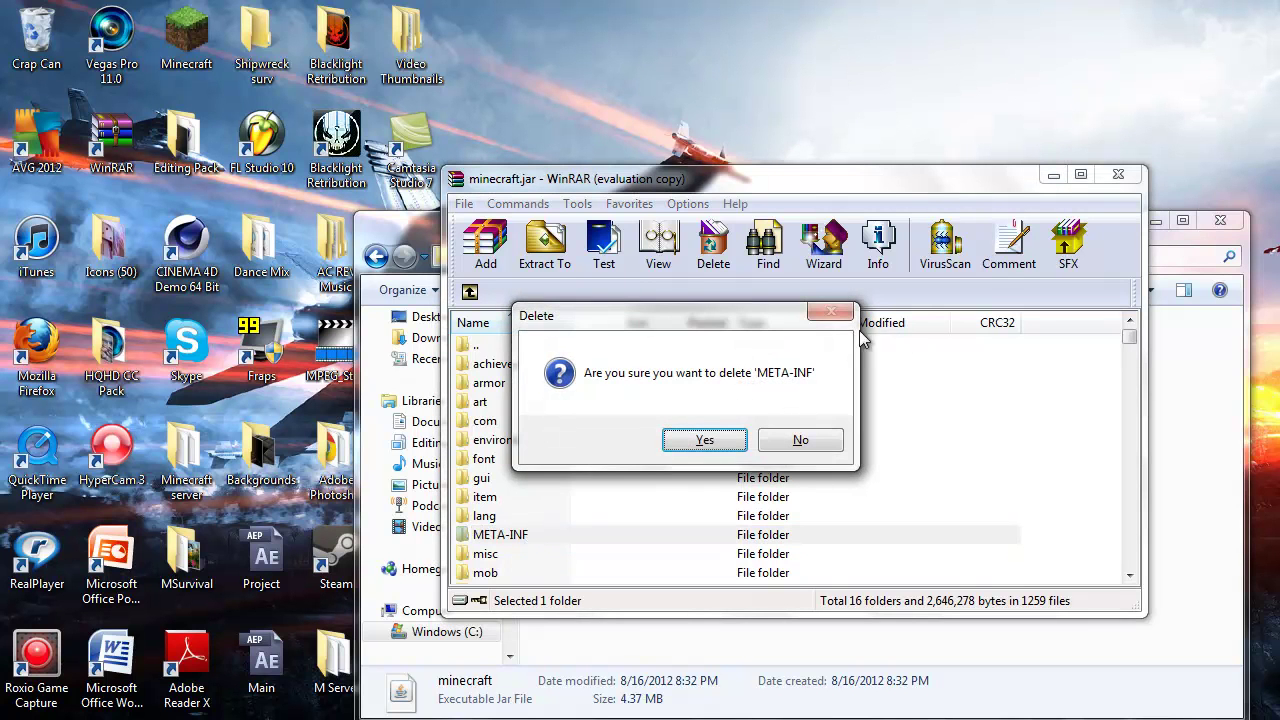
{"action": "left_click", "coordinate": [726, 443]}
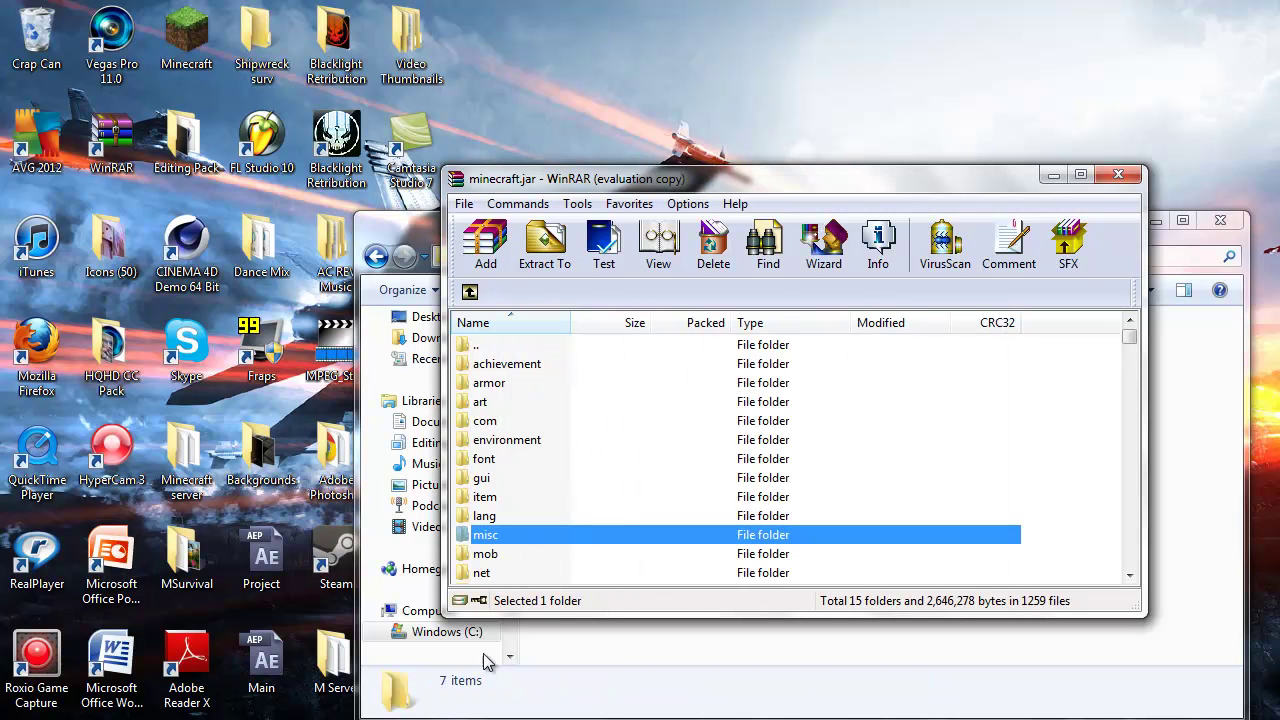
Step: Drag all 22 TooManyItems files into minecraft.jar, confirm, and minimize both WinRAR windows
{"action": "left_click", "coordinate": [461, 716]}
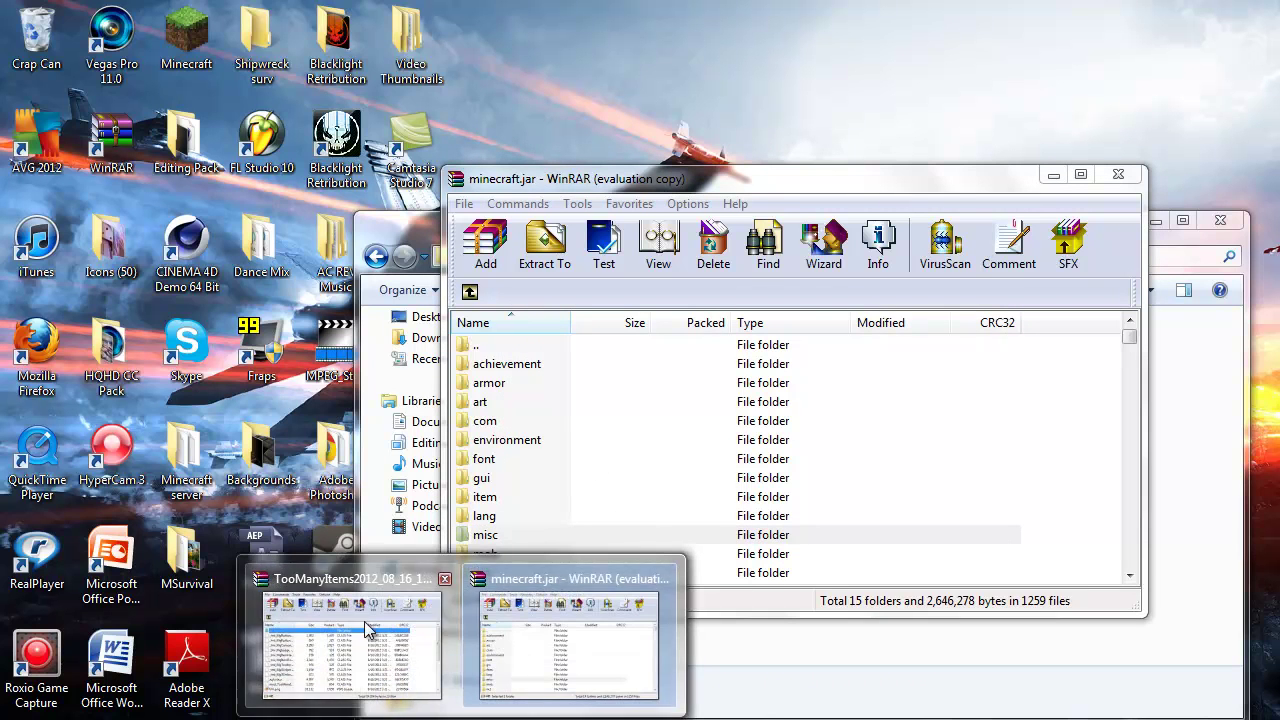
{"action": "left_click", "coordinate": [396, 645]}
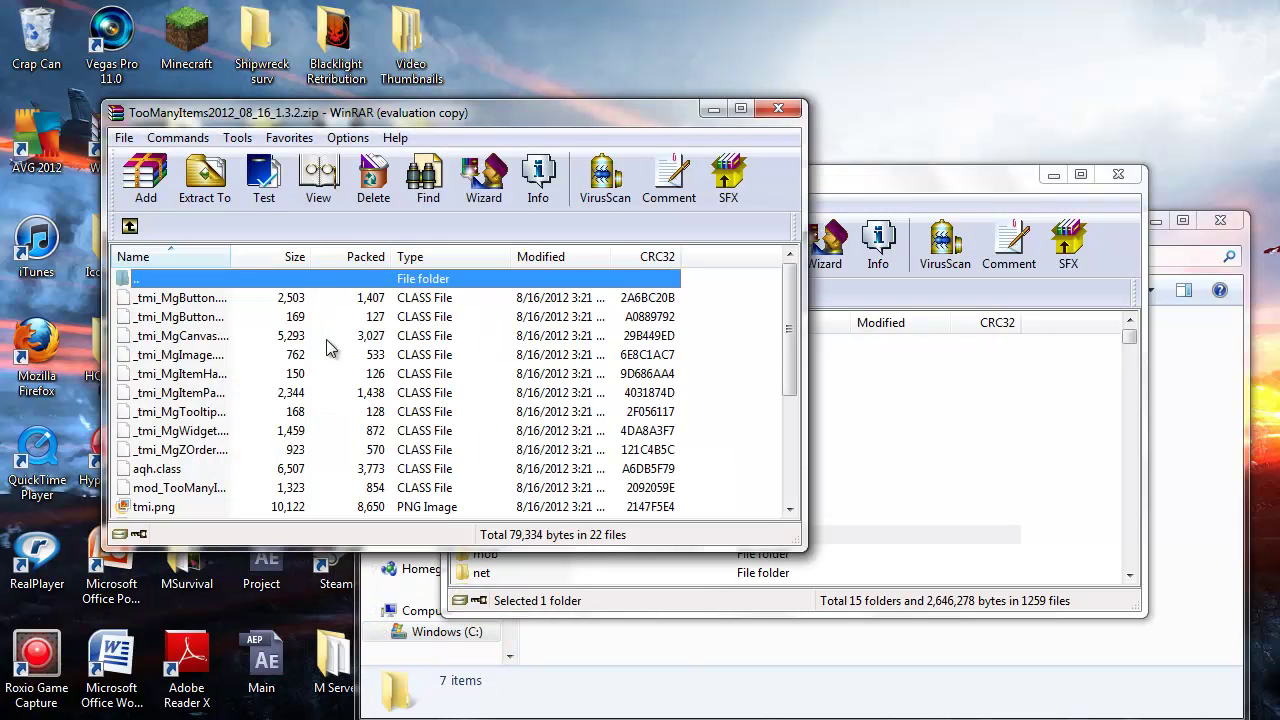
{"action": "scroll", "coordinate": [340, 345], "scroll_direction": "down", "scroll_amount": 4}
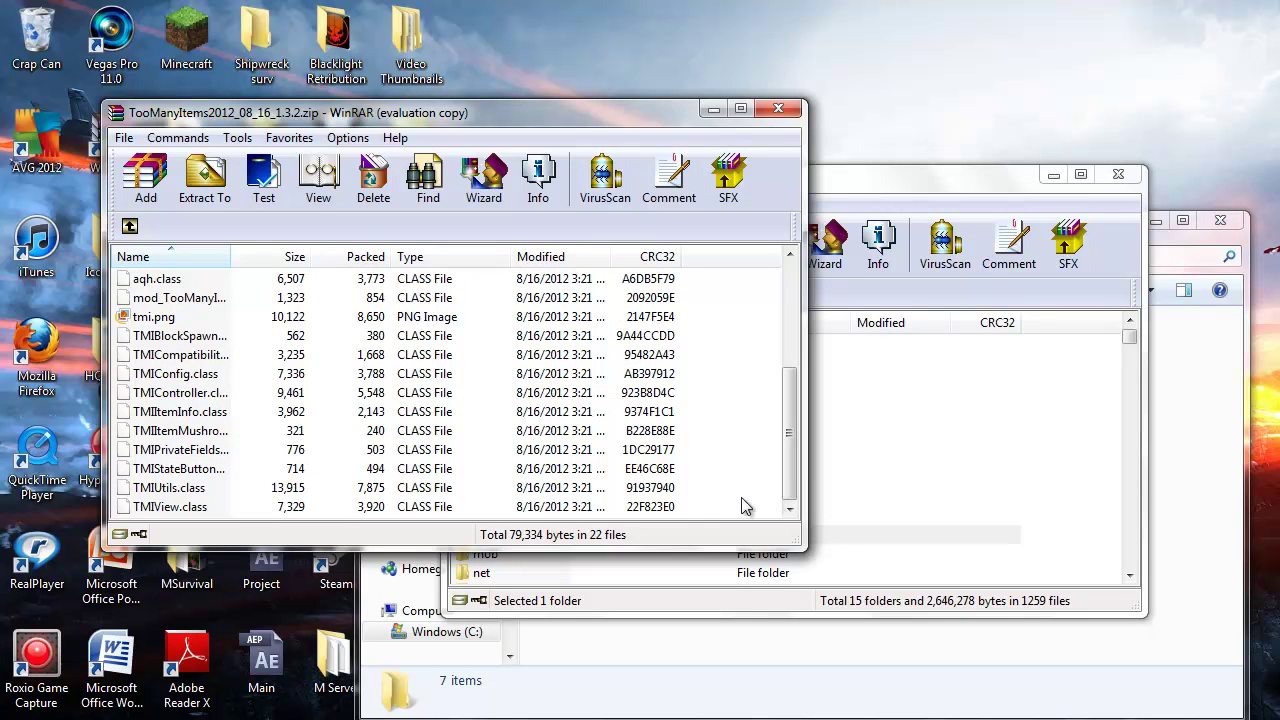
{"action": "mouse_move", "coordinate": [705, 508]}
{"action": "left_mouse_down"}
{"action": "mouse_move", "coordinate": [600, 296]}
{"action": "mouse_move", "coordinate": [585, 228]}
{"action": "mouse_move", "coordinate": [563, 302]}
{"action": "left_mouse_up"}
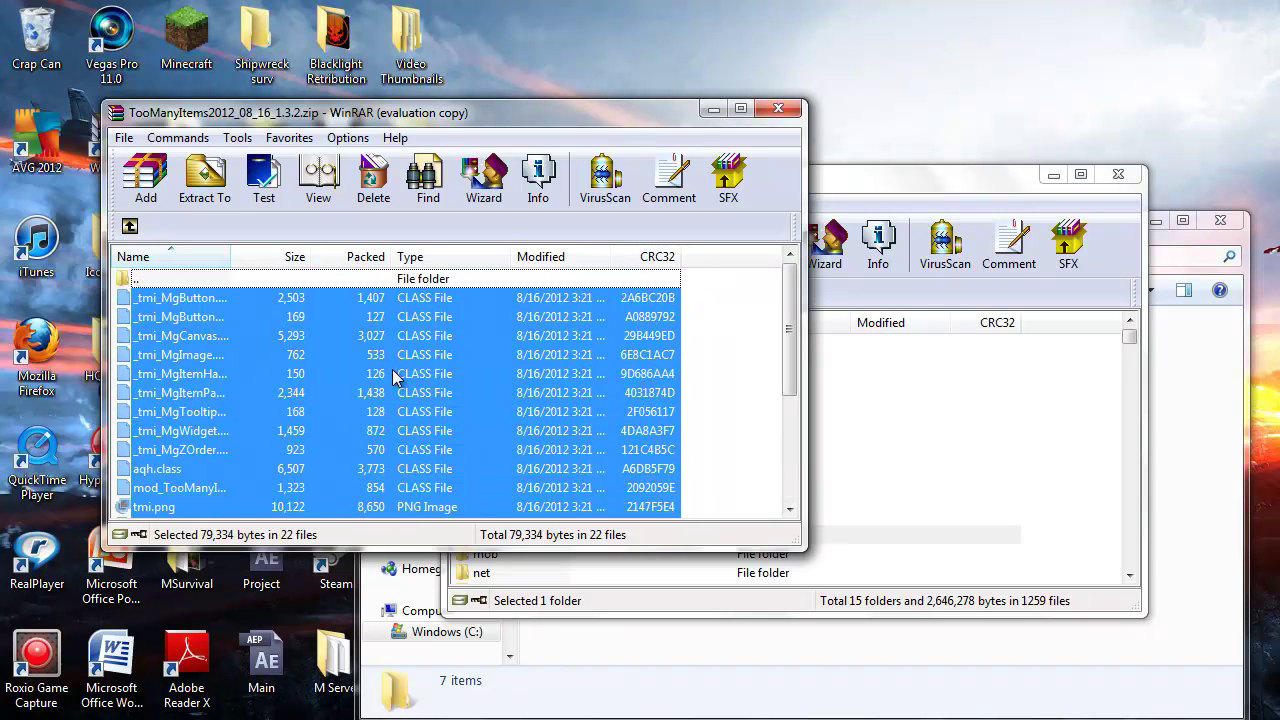
{"action": "left_click_drag", "start_coordinate": [385, 374], "coordinate": [942, 394]}
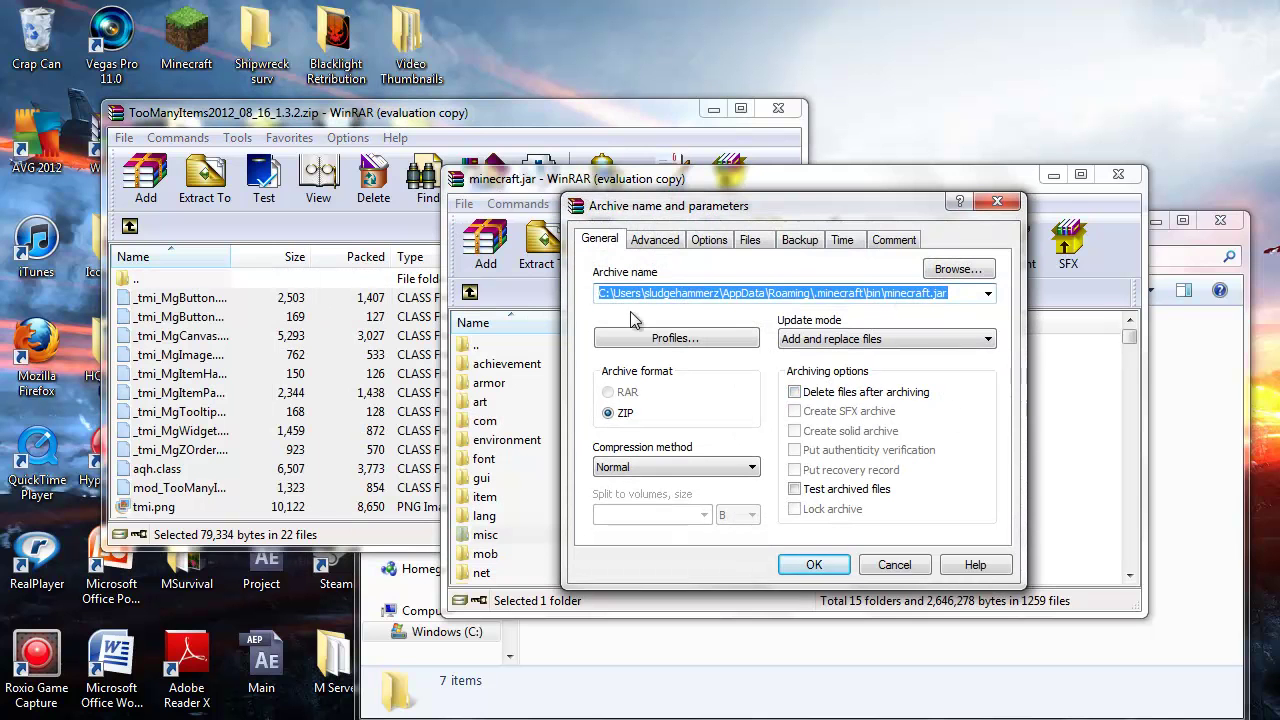
{"action": "left_click", "coordinate": [814, 565]}
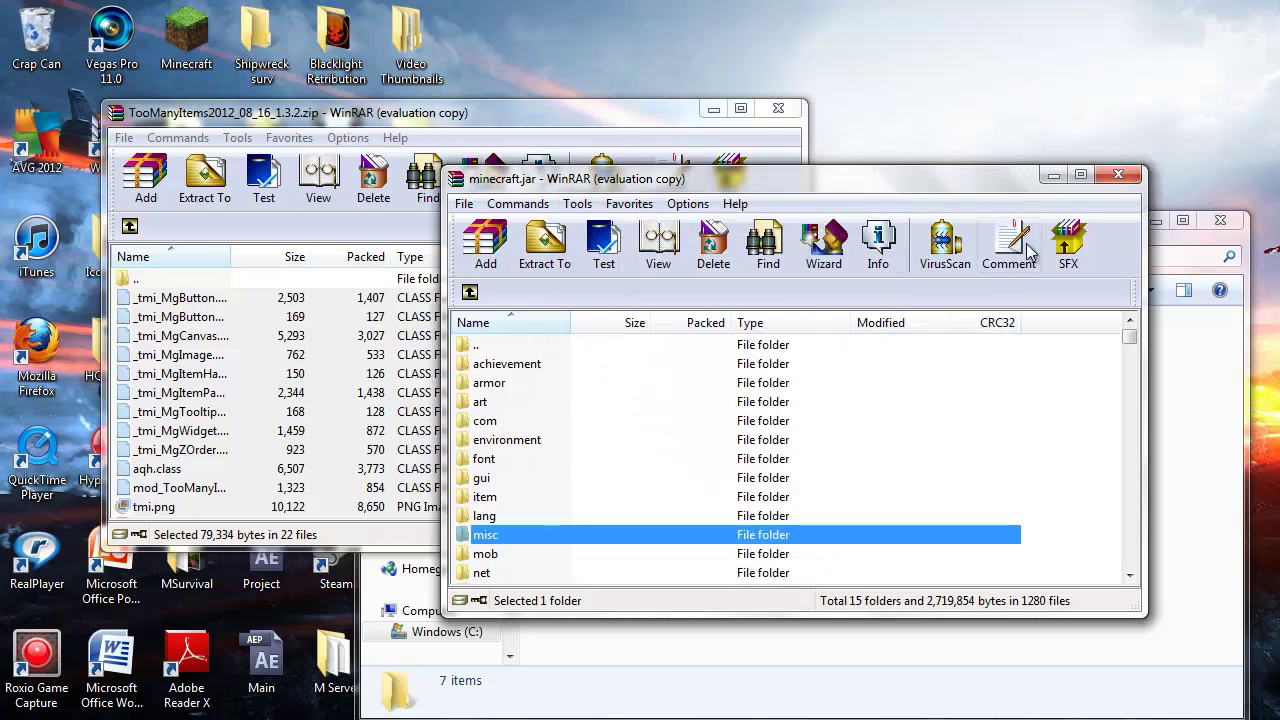
{"action": "left_click", "coordinate": [1053, 175]}
{"action": "left_click", "coordinate": [713, 108]}
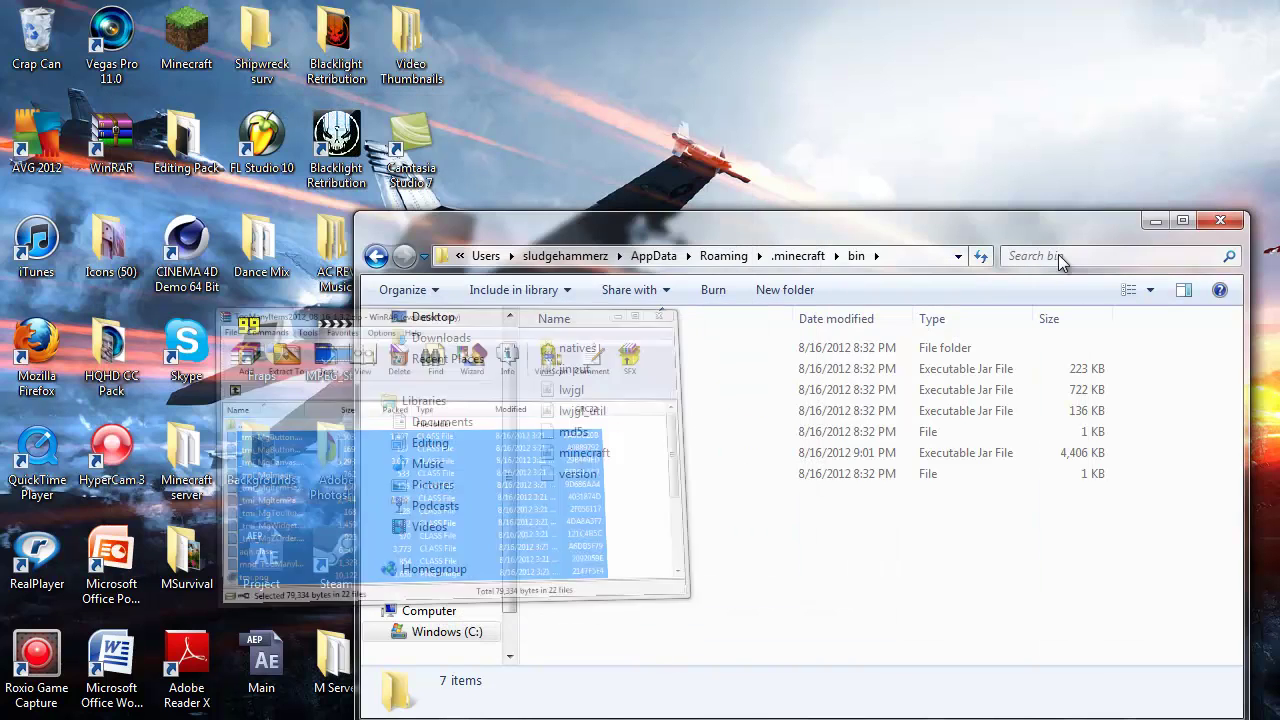
Step: Minimize the bin folder window and launch Minecraft from its desktop icon, allowing it to run
{"action": "left_click", "coordinate": [1155, 220]}
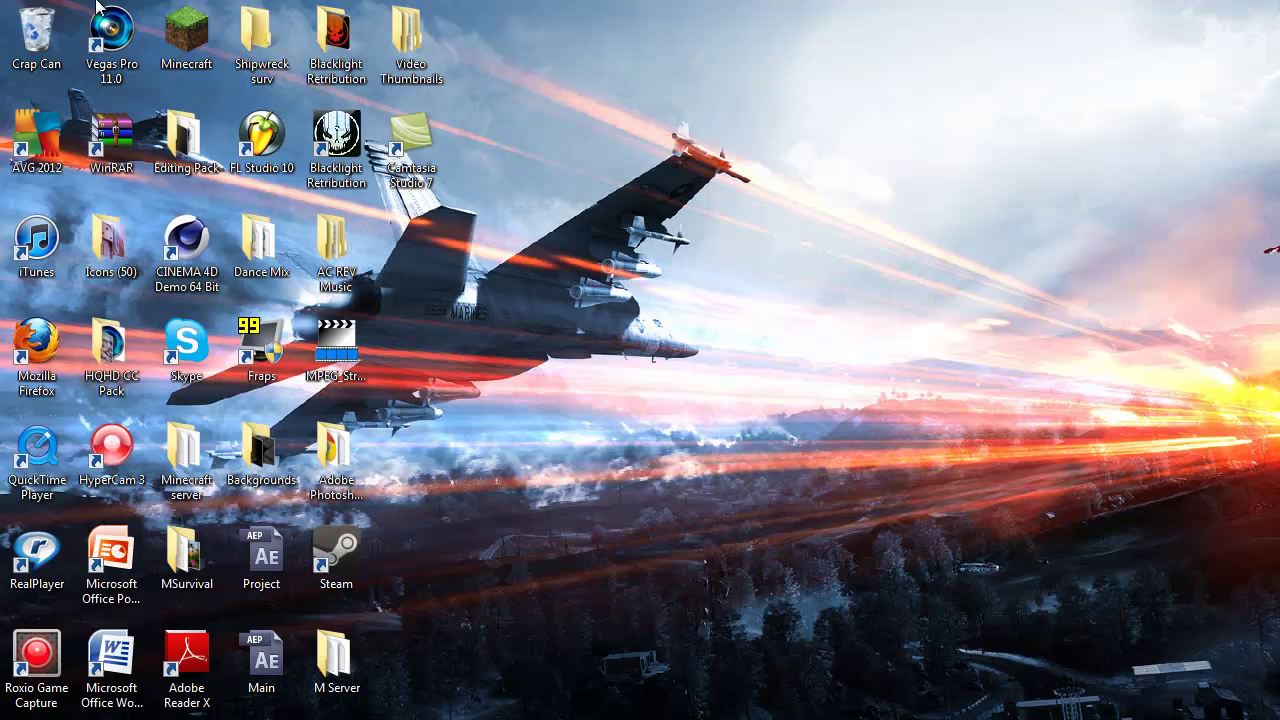
{"action": "double_click", "coordinate": [186, 40]}
{"action": "left_click", "coordinate": [738, 389]}
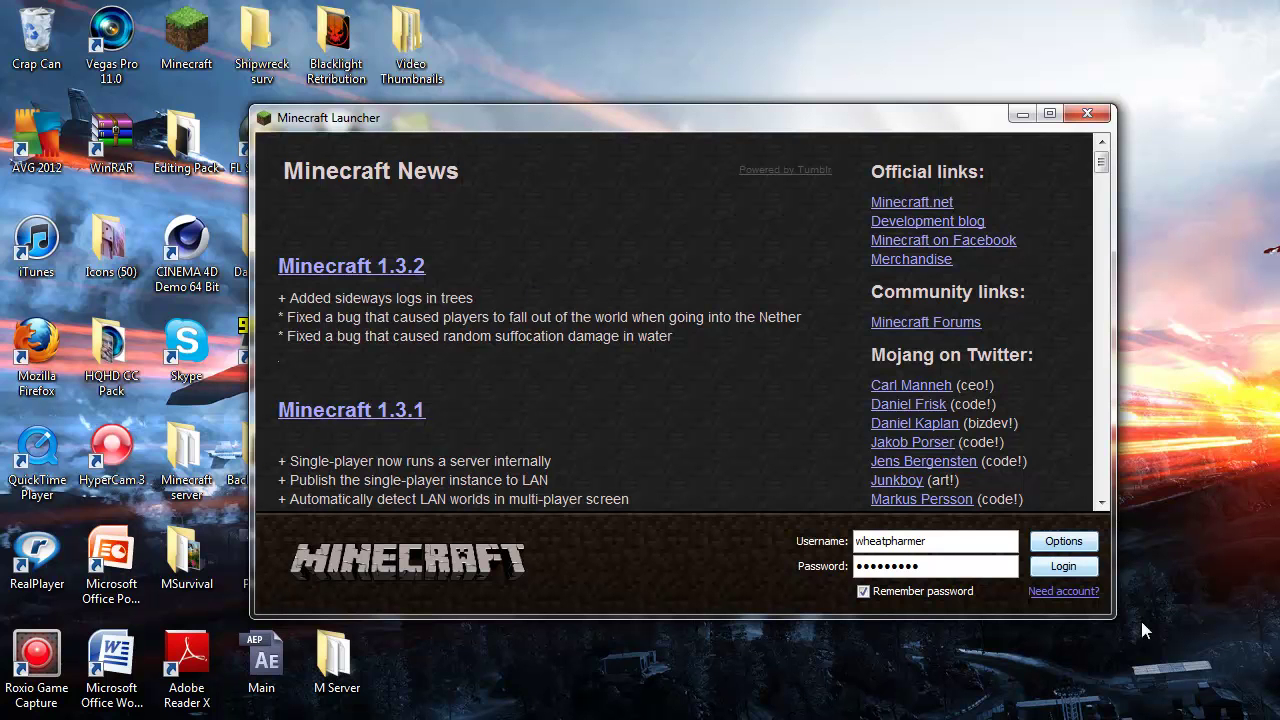
Step: Log in and load the gargamel singleplayer world in Minecraft 1.3.2
{"action": "left_click", "coordinate": [1048, 570]}
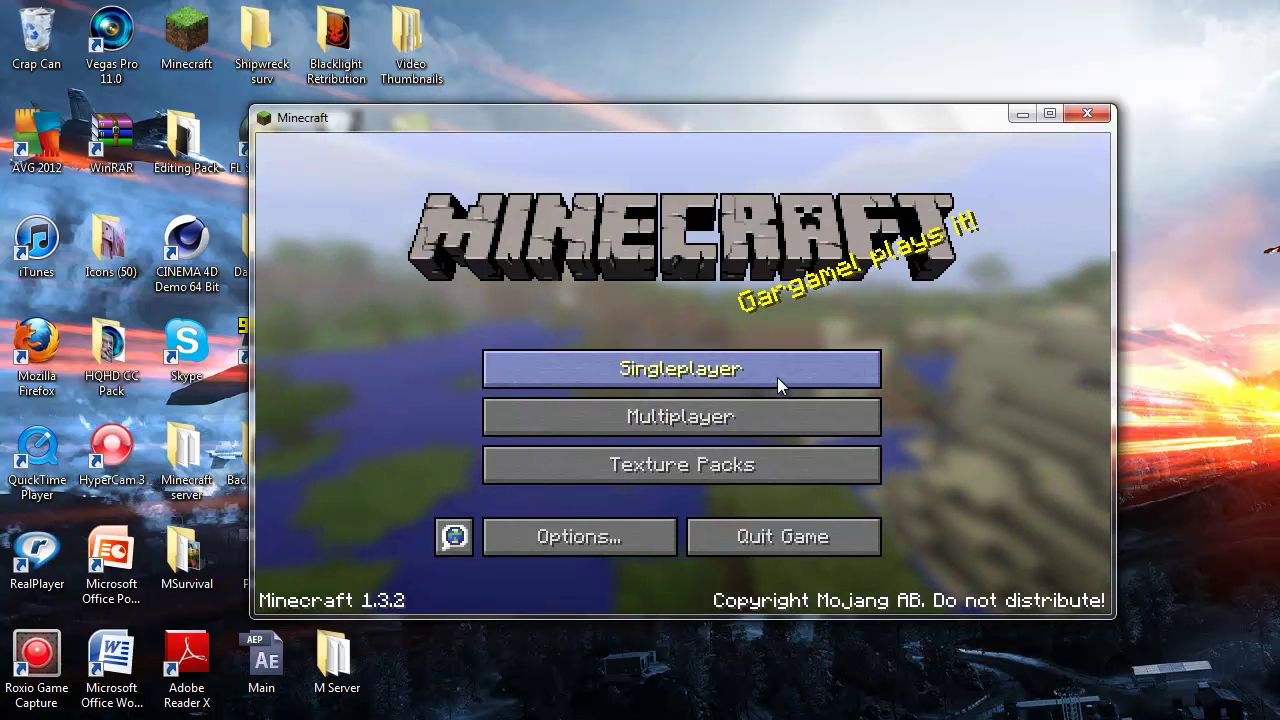
{"action": "left_click", "coordinate": [777, 377]}
{"action": "scroll", "coordinate": [663, 298], "scroll_direction": "down", "scroll_amount": 1}
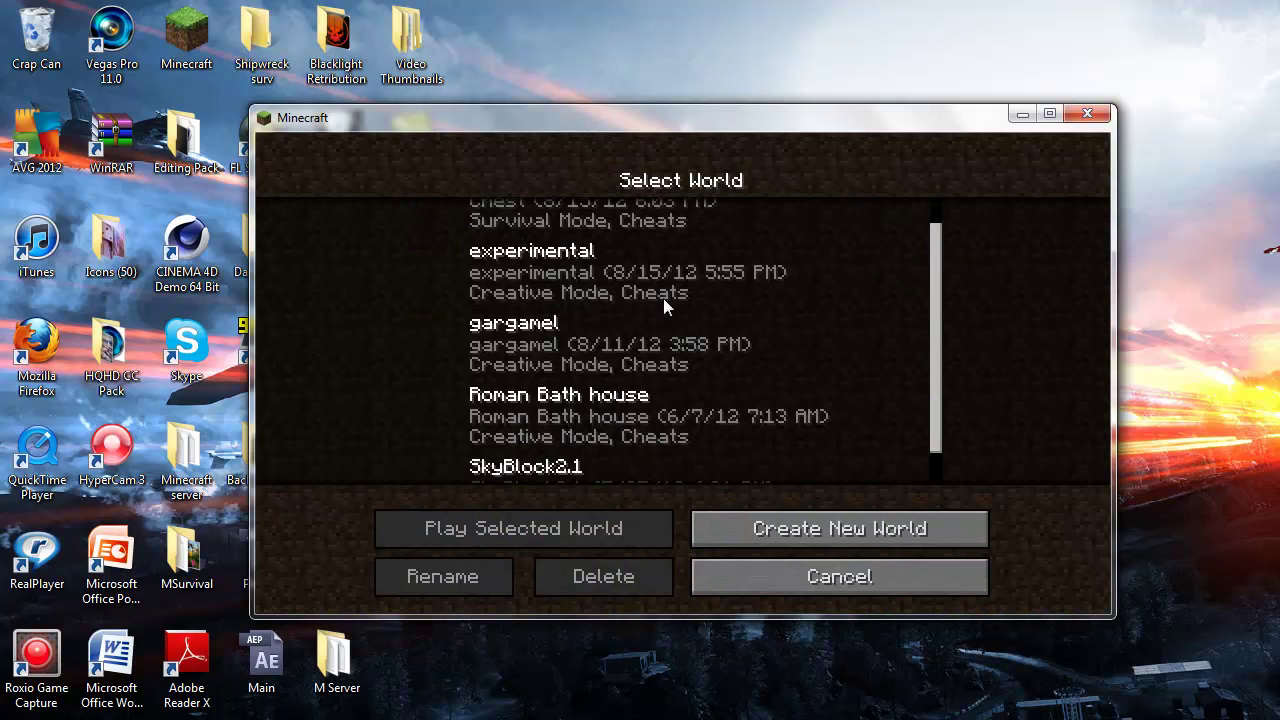
{"action": "double_click", "coordinate": [547, 362]}
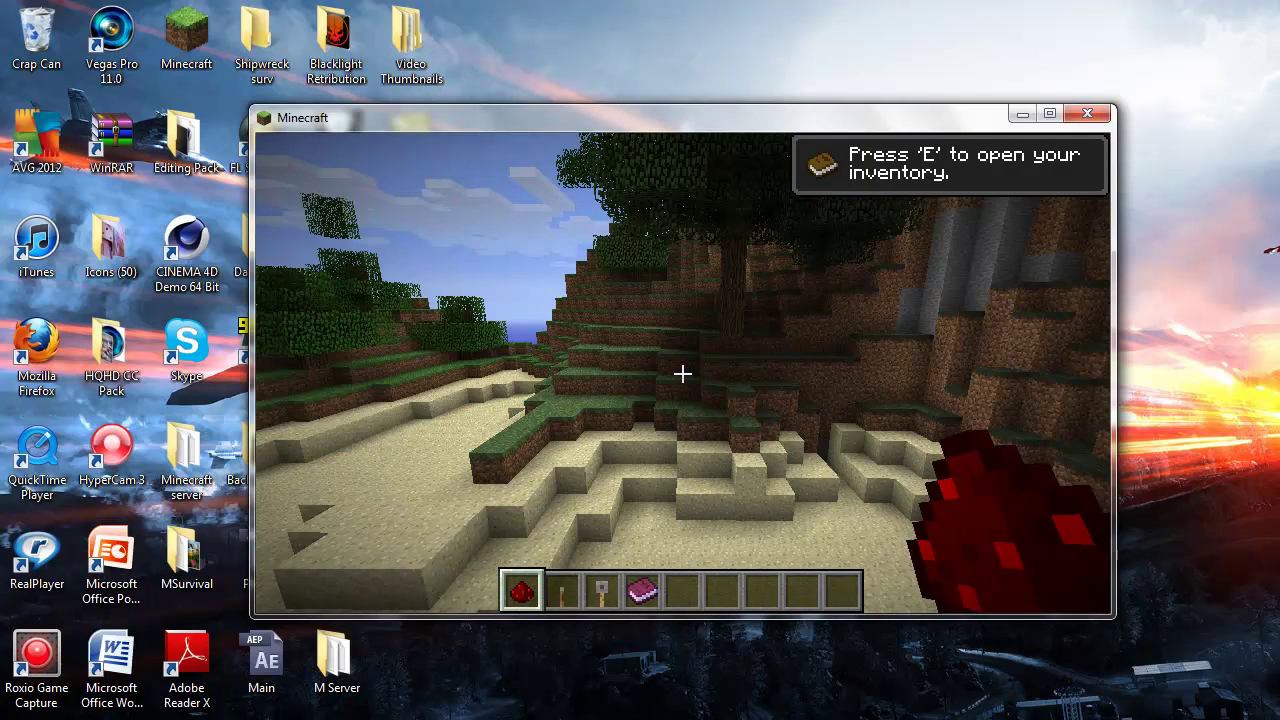
Step: Open the inventory and delete the Bed stack using TooManyItems delete mode
{"action": "key", "text": "e"}
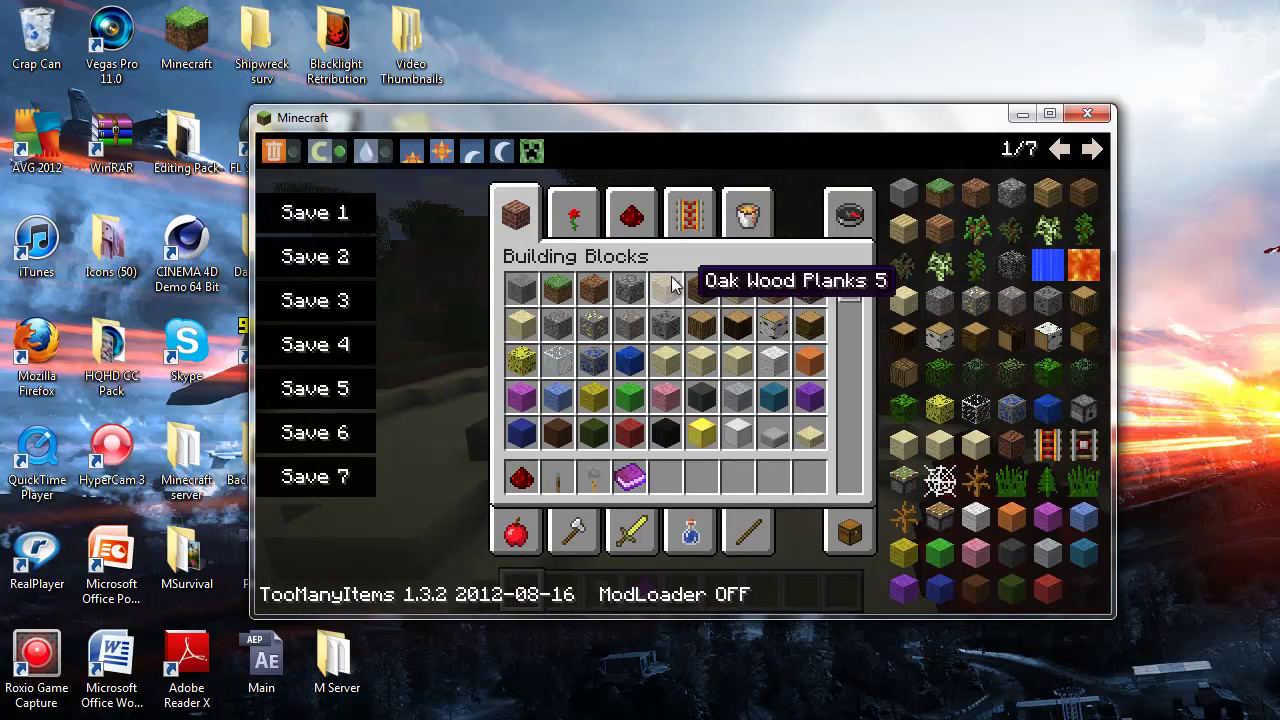
{"action": "left_click", "coordinate": [322, 151]}
{"action": "left_click", "coordinate": [322, 151]}
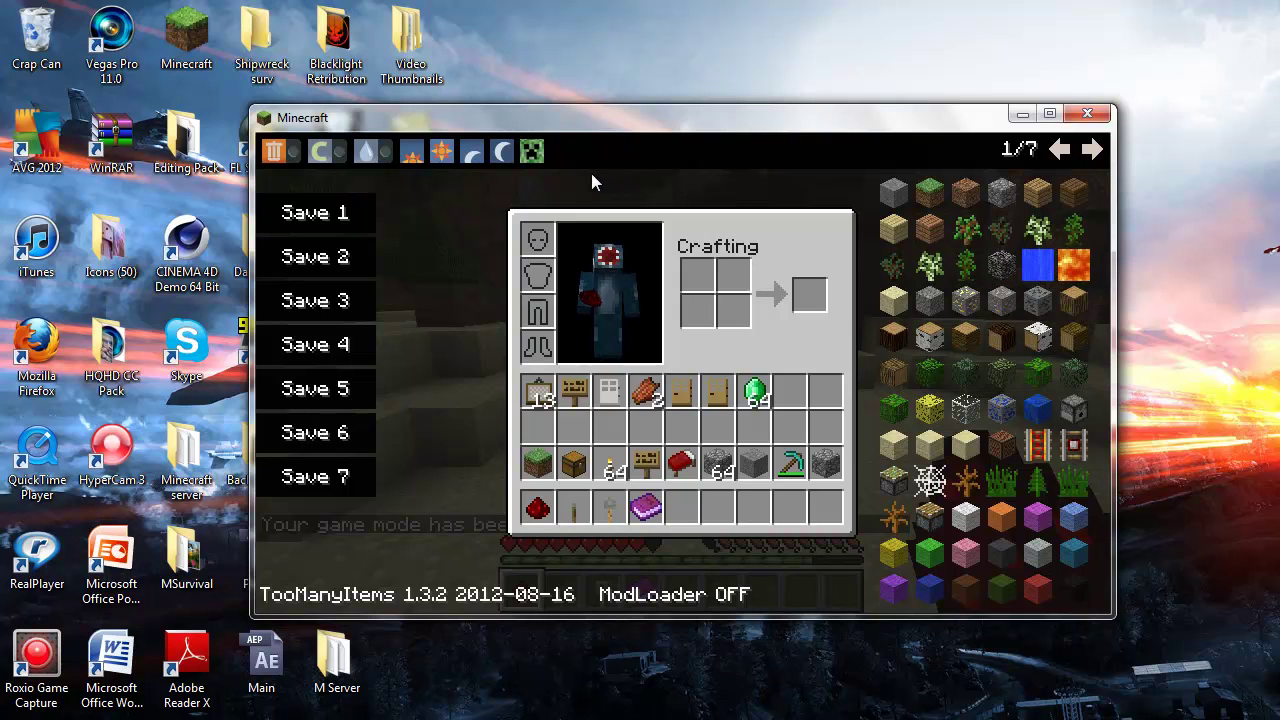
{"action": "left_click", "coordinate": [294, 150]}
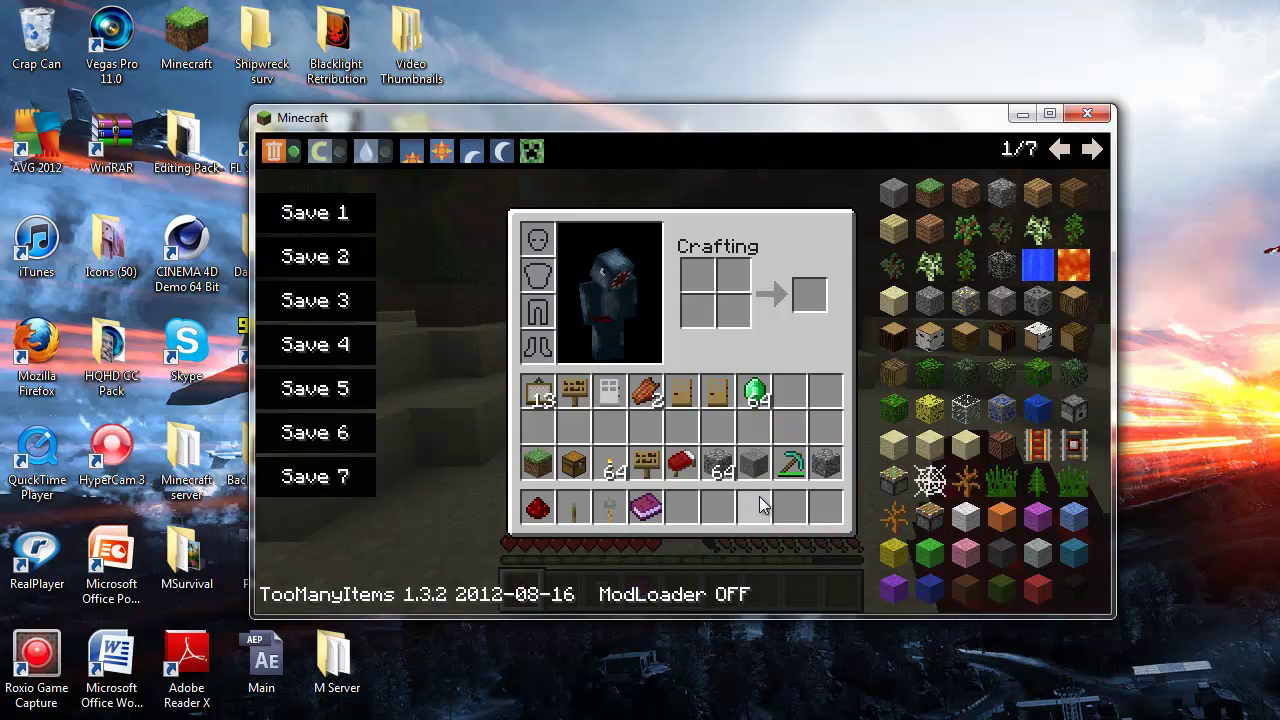
{"action": "left_click", "coordinate": [670, 470]}
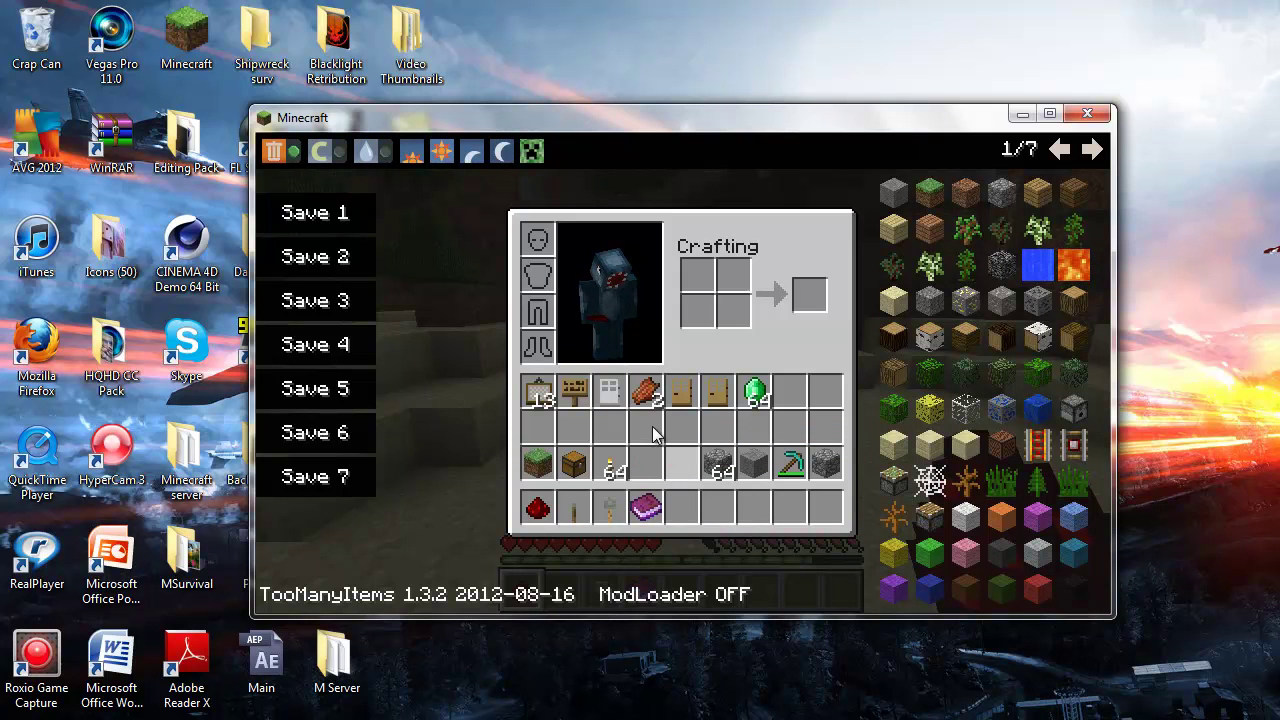
Step: Turn delete mode off, switch to creative mode and set the world time to midnight
{"action": "left_click", "coordinate": [272, 150]}
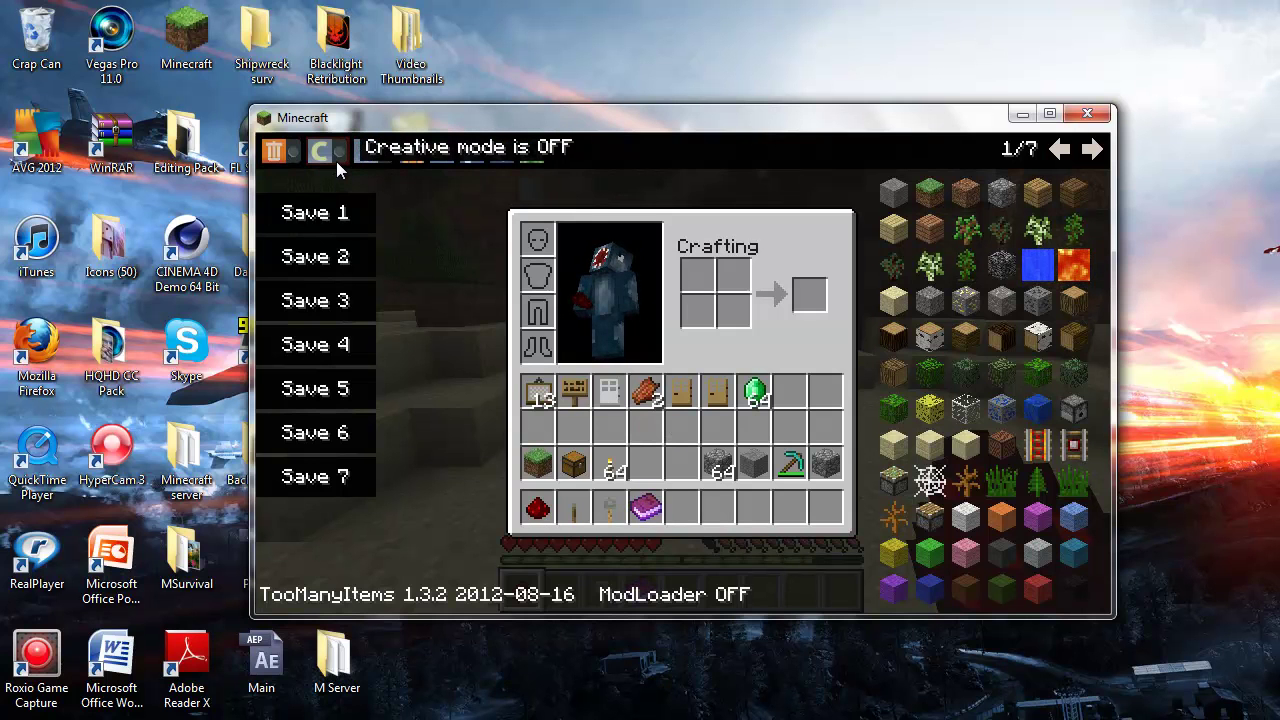
{"action": "left_click", "coordinate": [337, 158]}
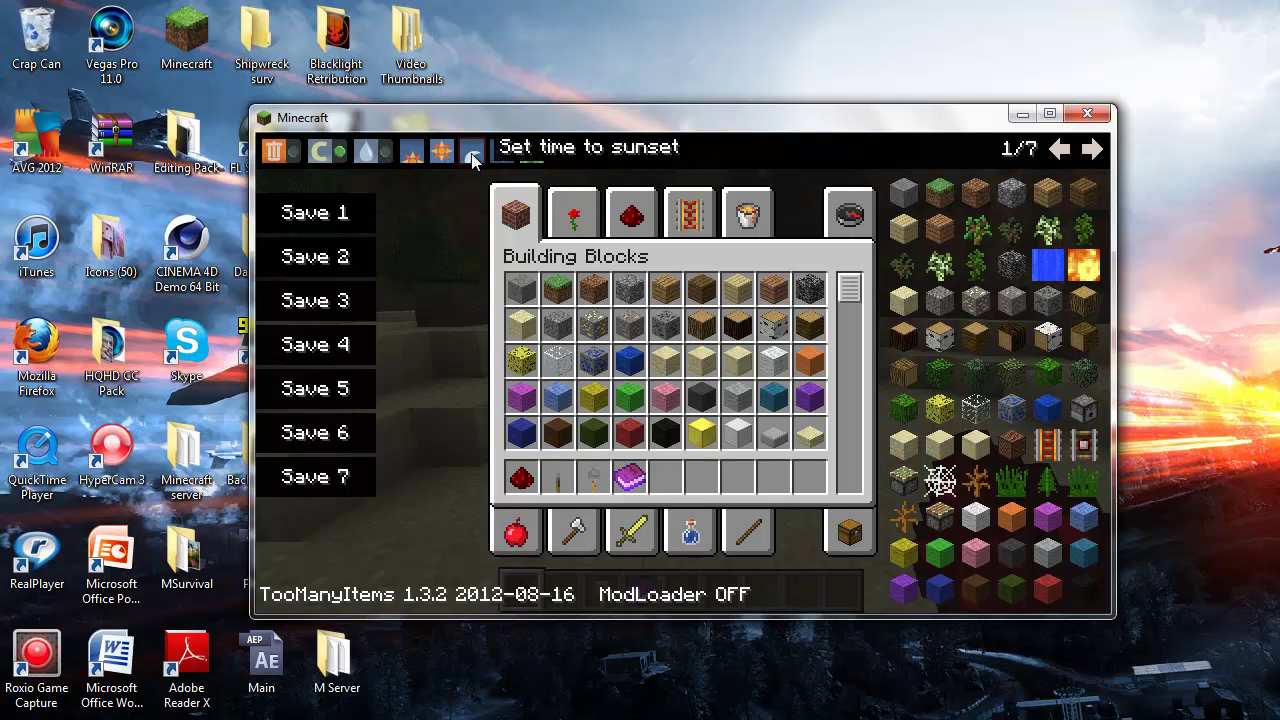
{"action": "left_click", "coordinate": [505, 157]}
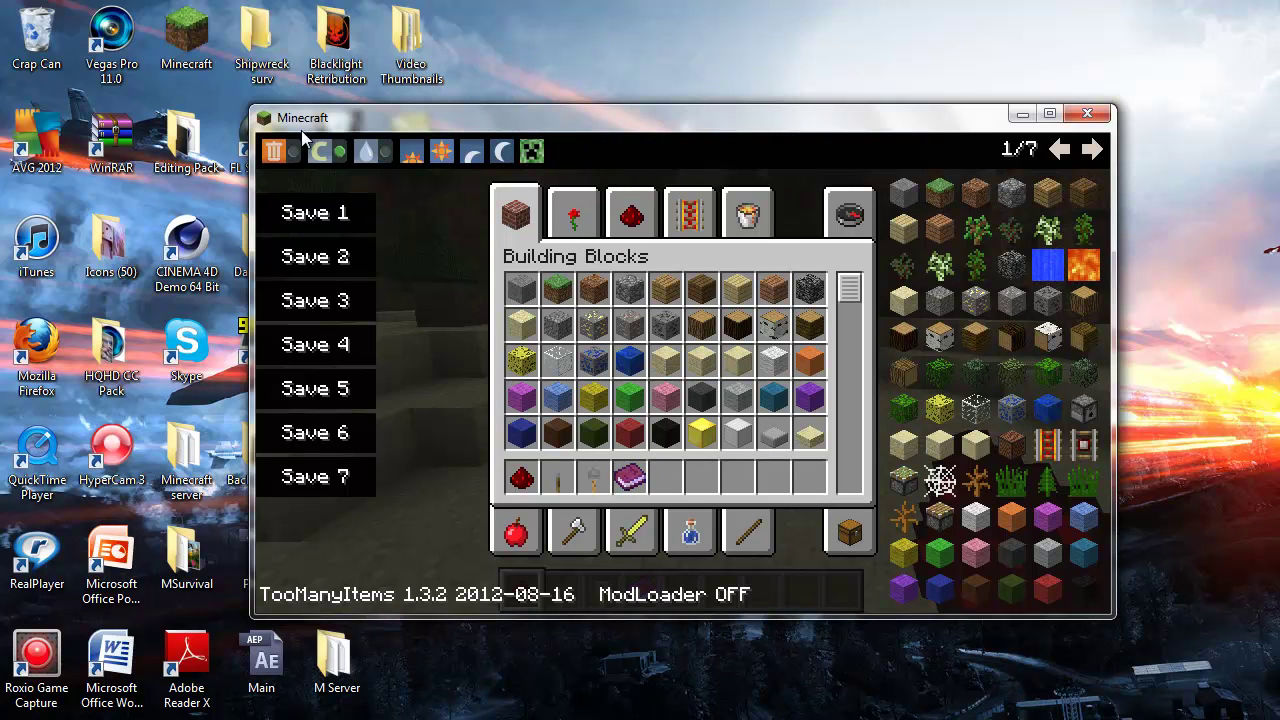
Step: Switch to survival mode, save the inventory to slot 1, then delete that save
{"action": "left_click", "coordinate": [328, 154]}
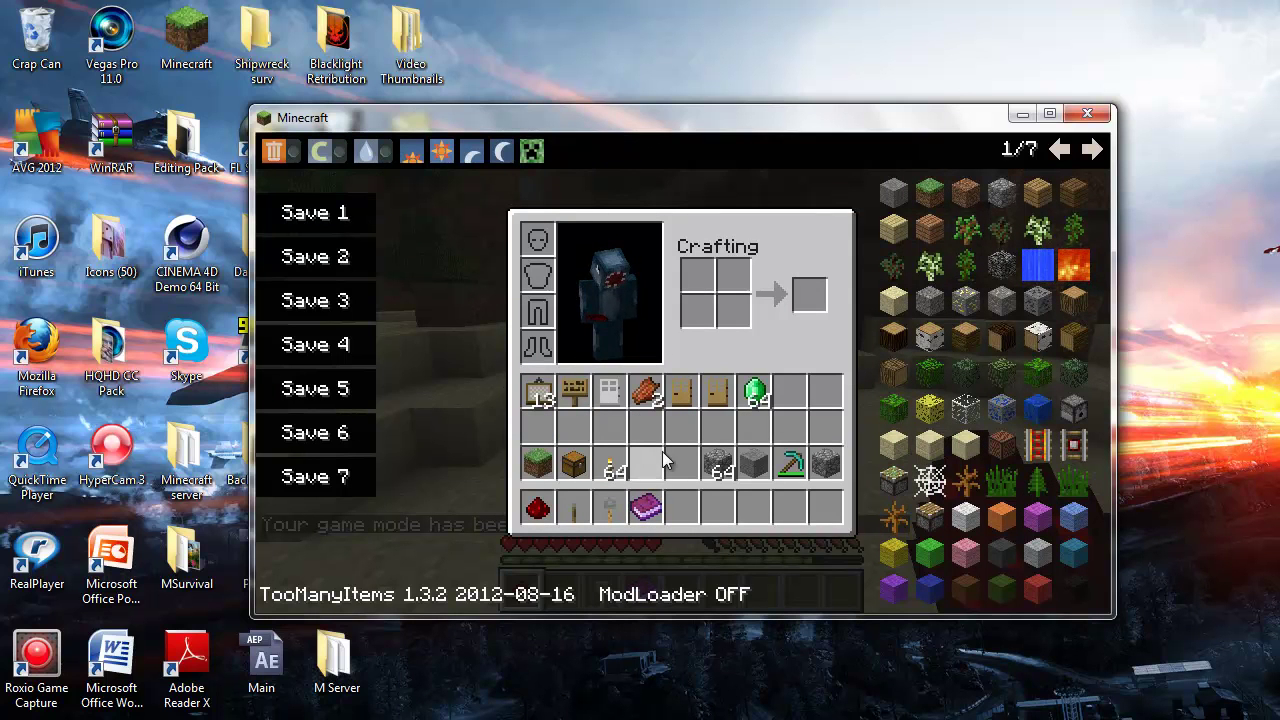
{"action": "left_click", "coordinate": [343, 224]}
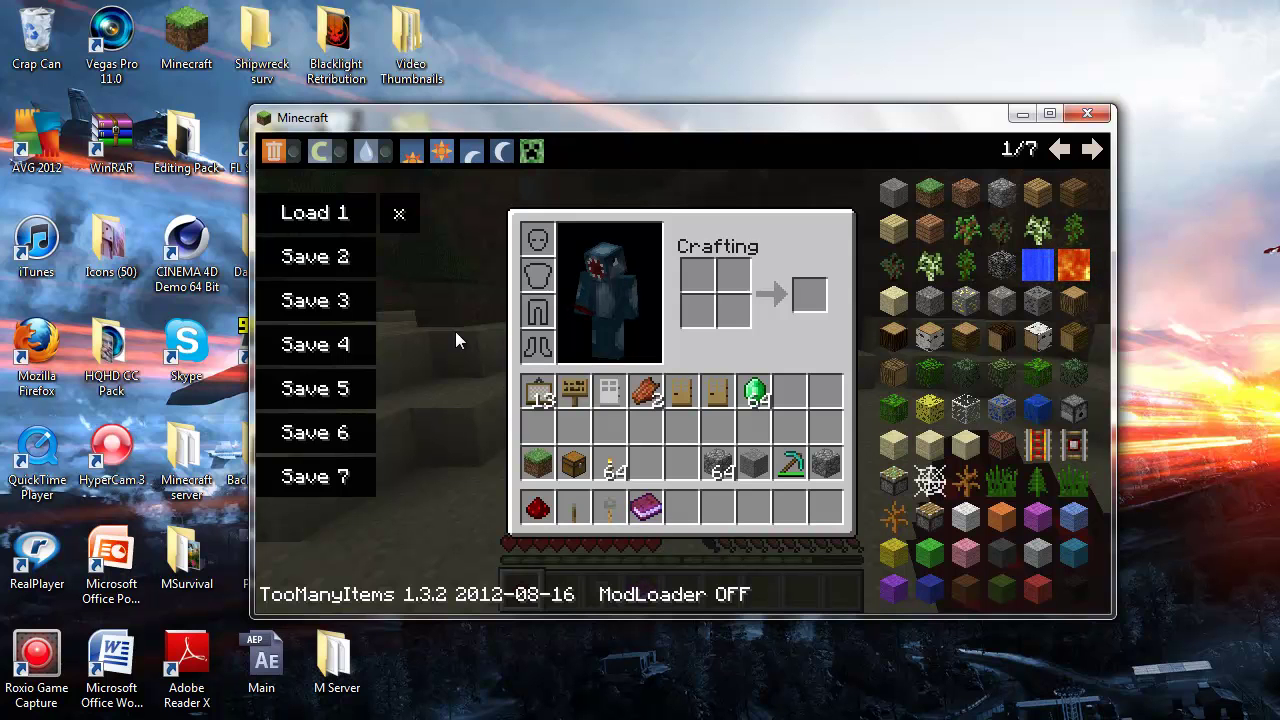
{"action": "left_click", "coordinate": [401, 213]}
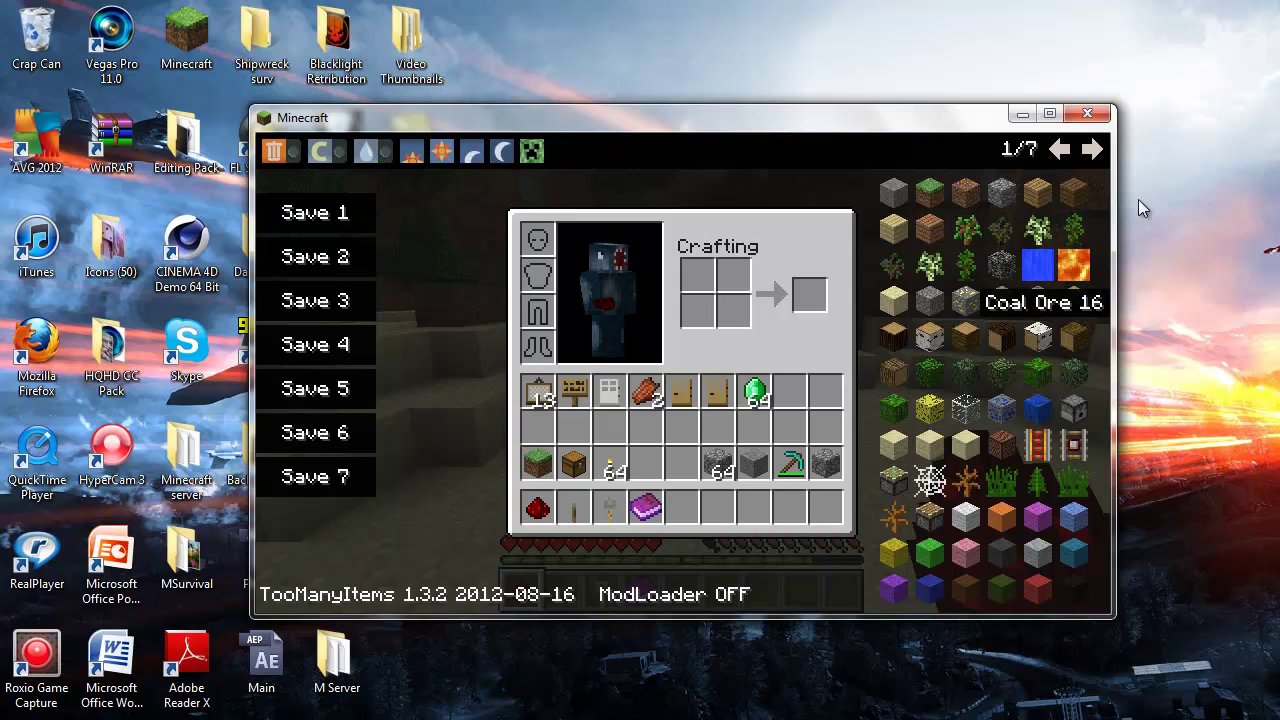
Step: Page through the TooManyItems items to page 6 of 7, then hide the overlay with O
{"action": "left_click", "coordinate": [1094, 149]}
{"action": "left_click", "coordinate": [1094, 149]}
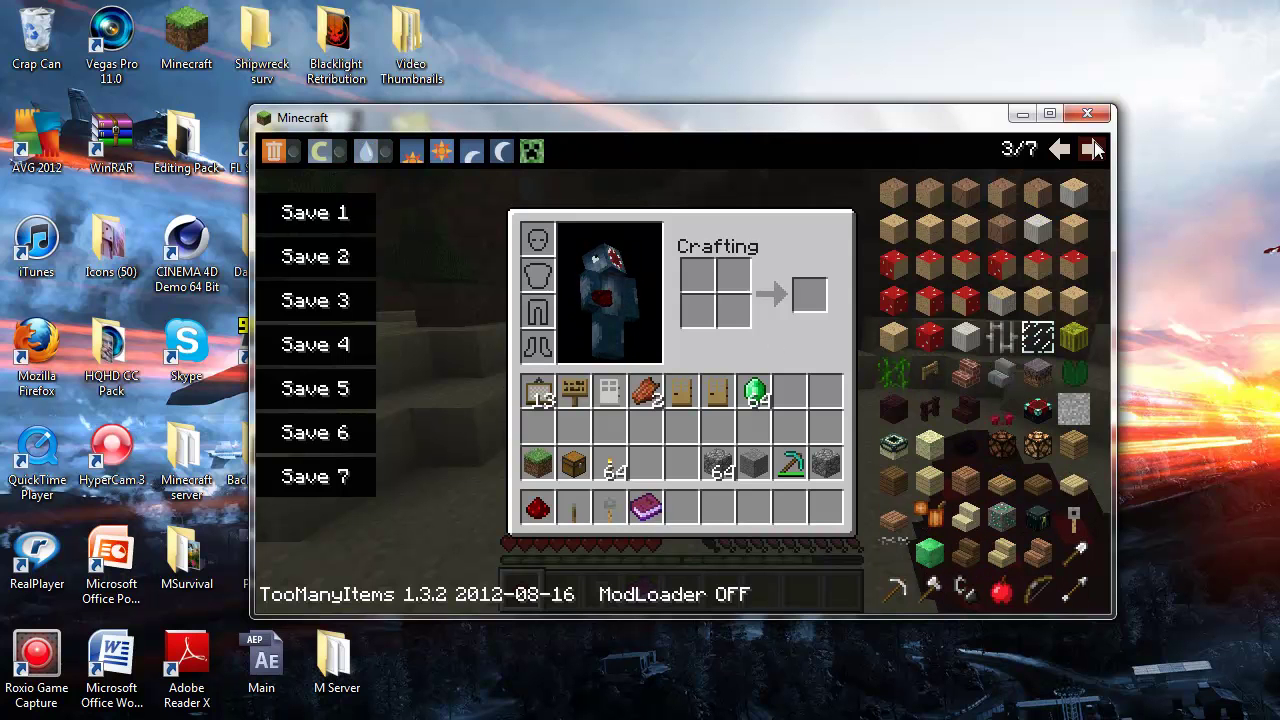
{"action": "left_click", "coordinate": [1094, 150]}
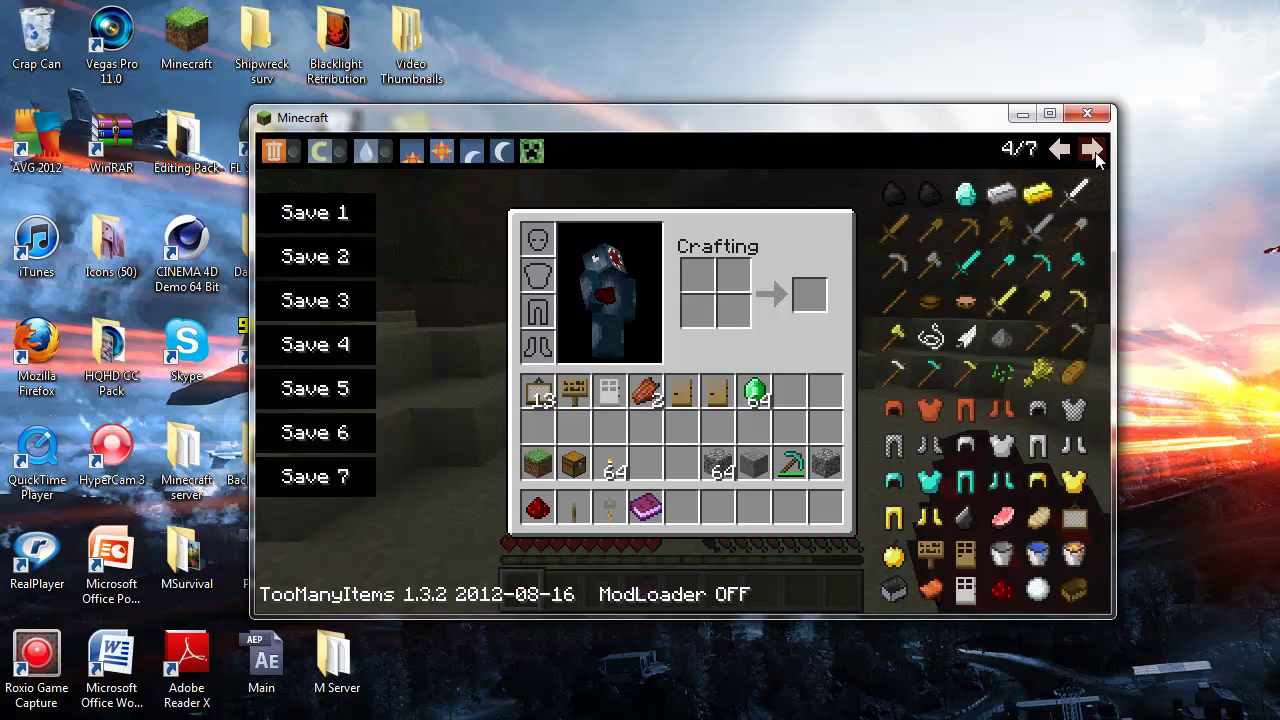
{"action": "left_click", "coordinate": [1094, 150]}
{"action": "left_click", "coordinate": [1094, 150]}
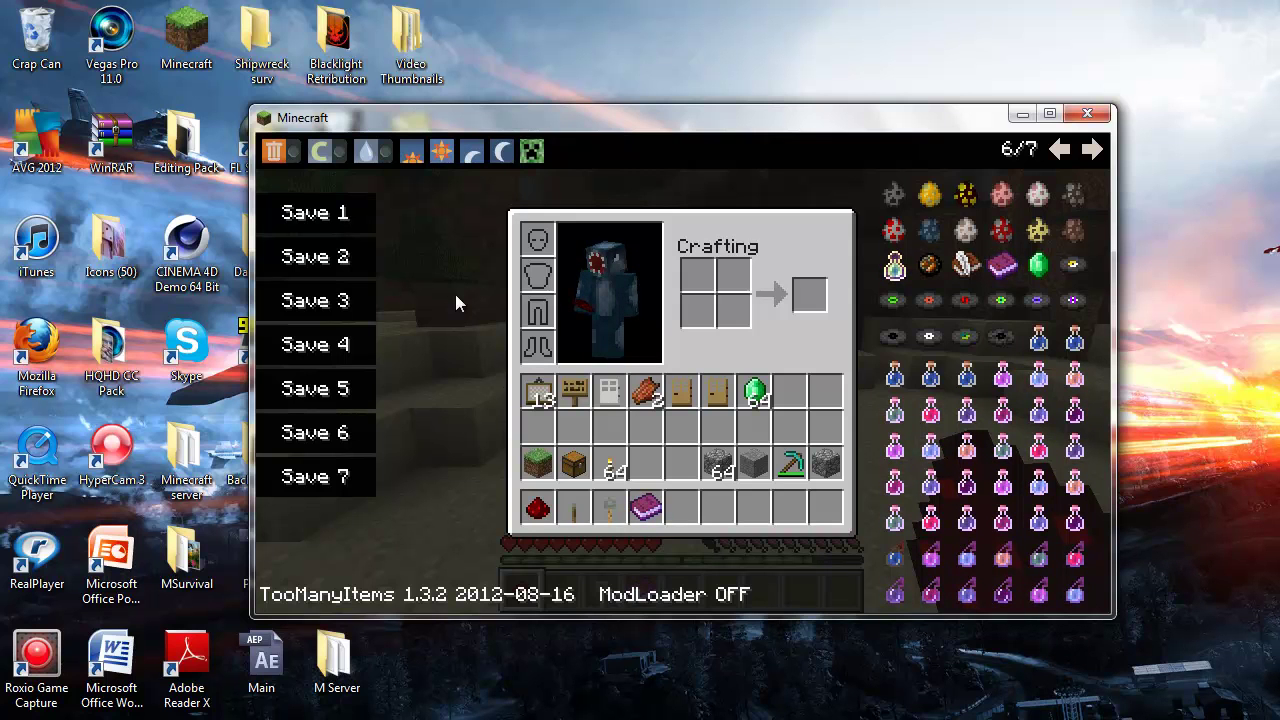
{"action": "key", "text": "o"}
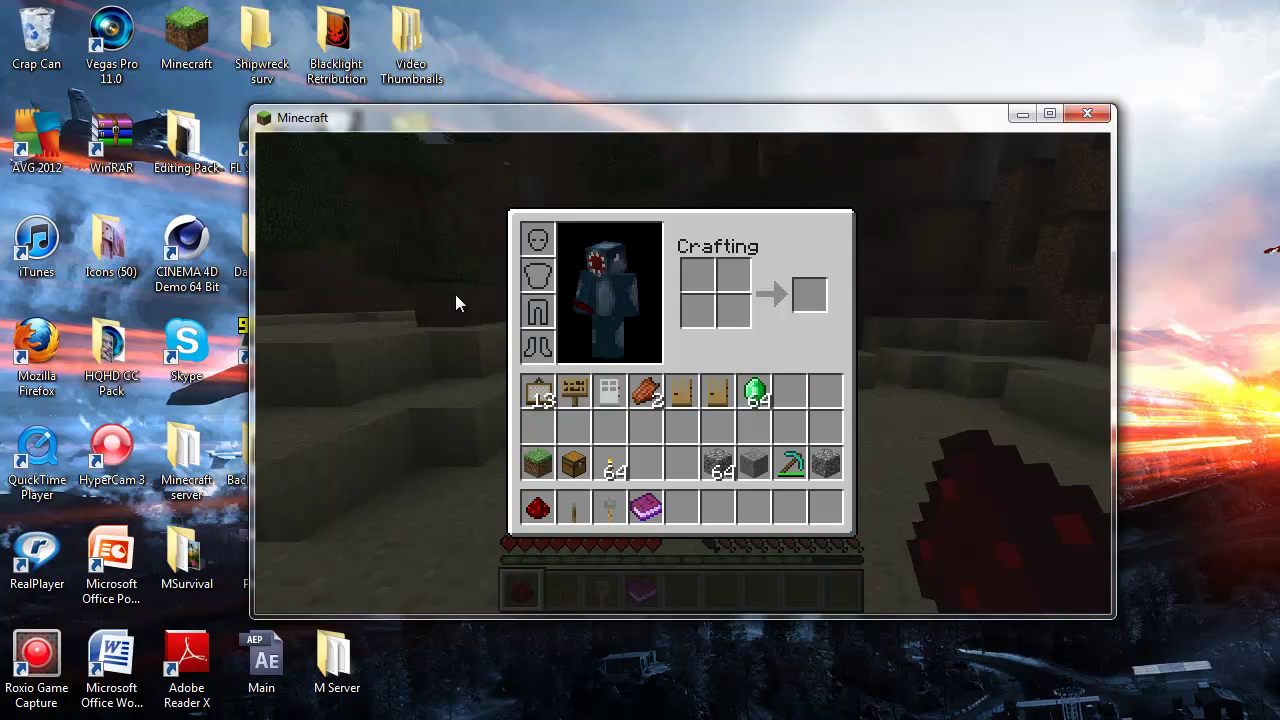
Step: Show the TooManyItems overlay again, then close the inventory to return to the world
{"action": "key", "text": "o"}
{"action": "key", "text": "e"}
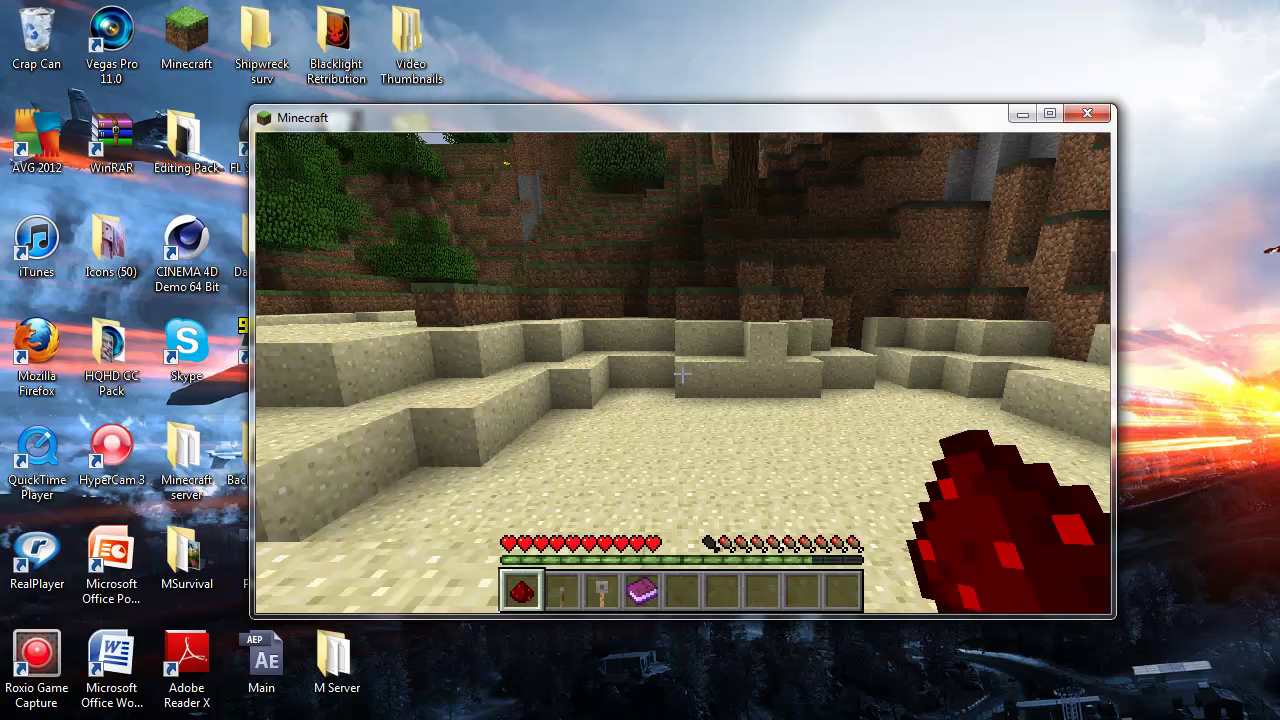
{"action": "mouse_move", "coordinate": [682, 374]}
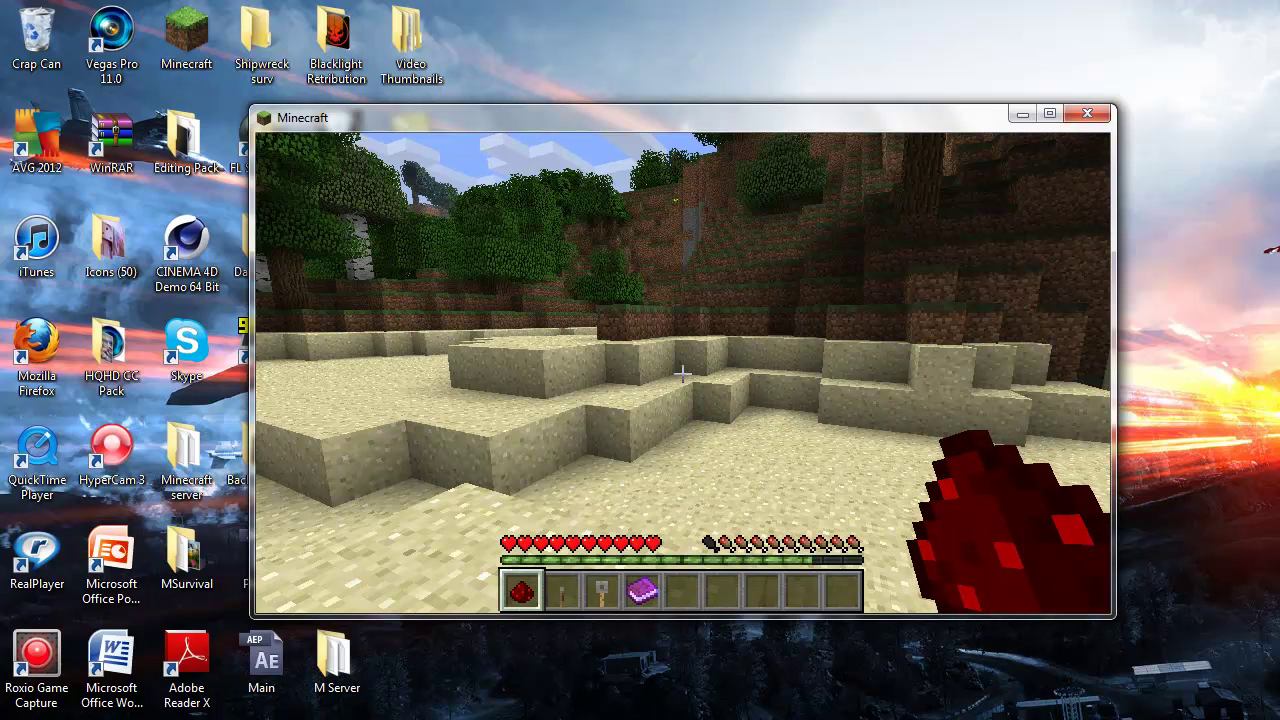